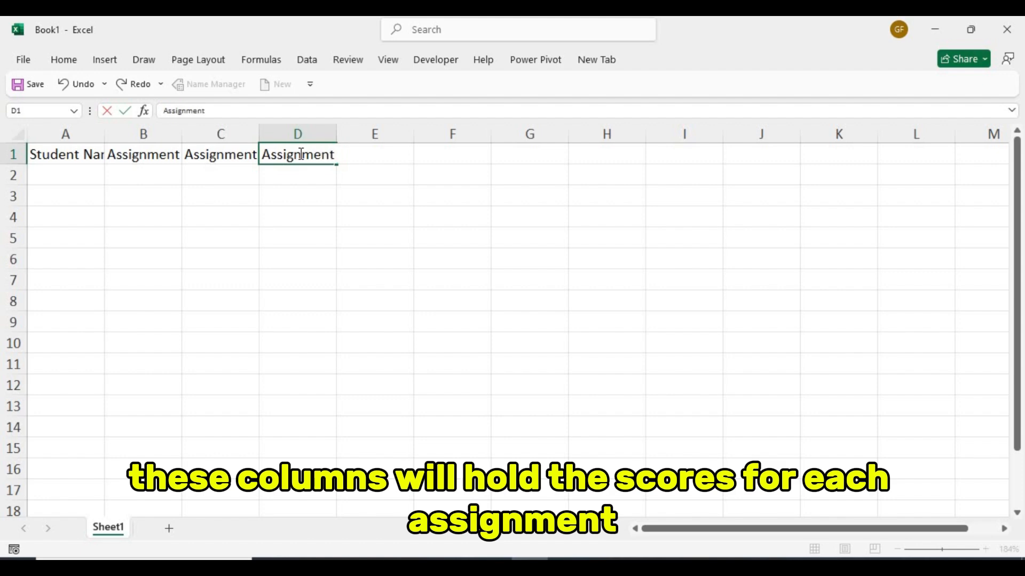
# - Add the column headers Average in cell E1 and GPA in cell F1
pyautogui.click(388, 160)
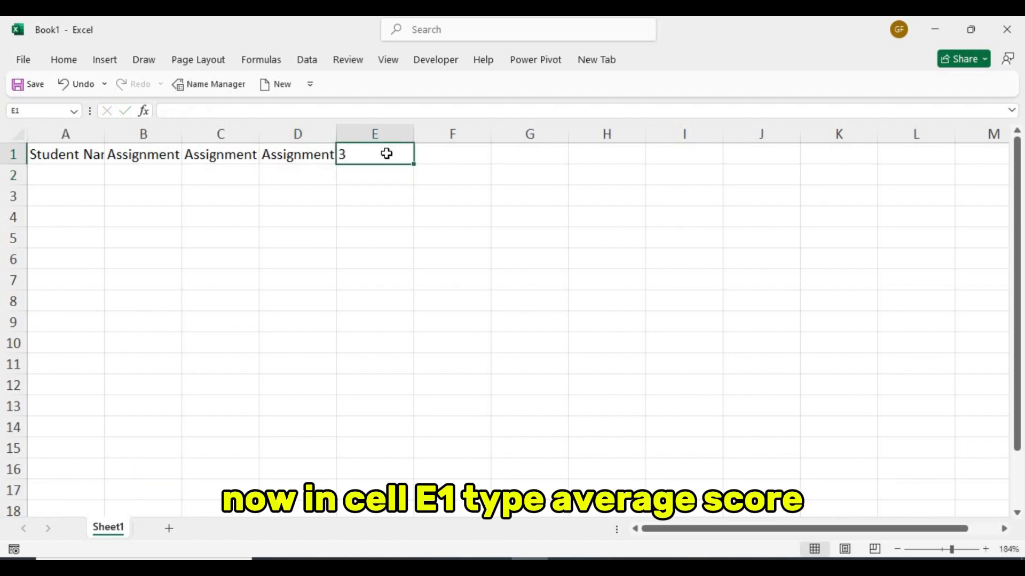
pyautogui.write('Average')
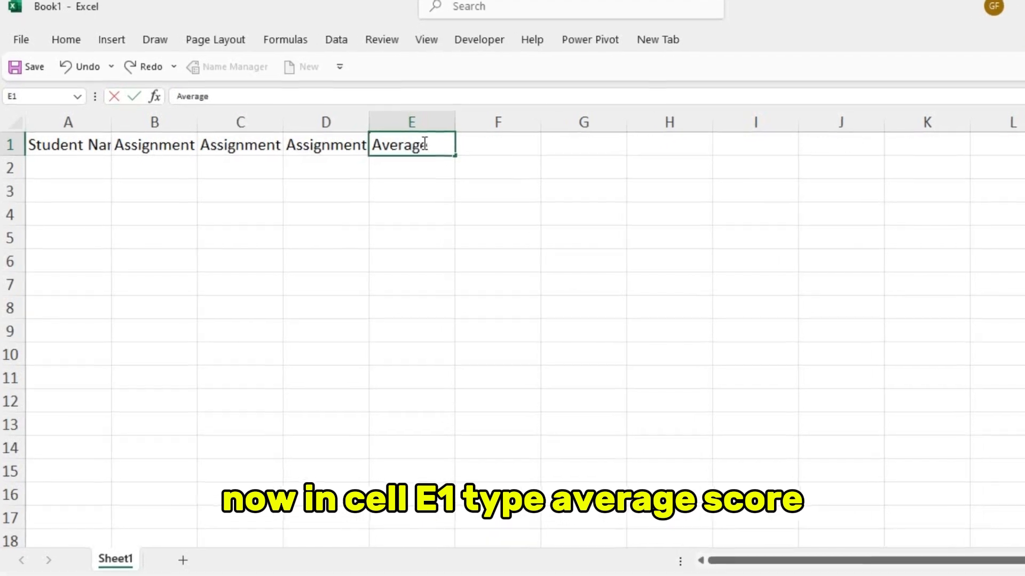
pyautogui.click(529, 140)
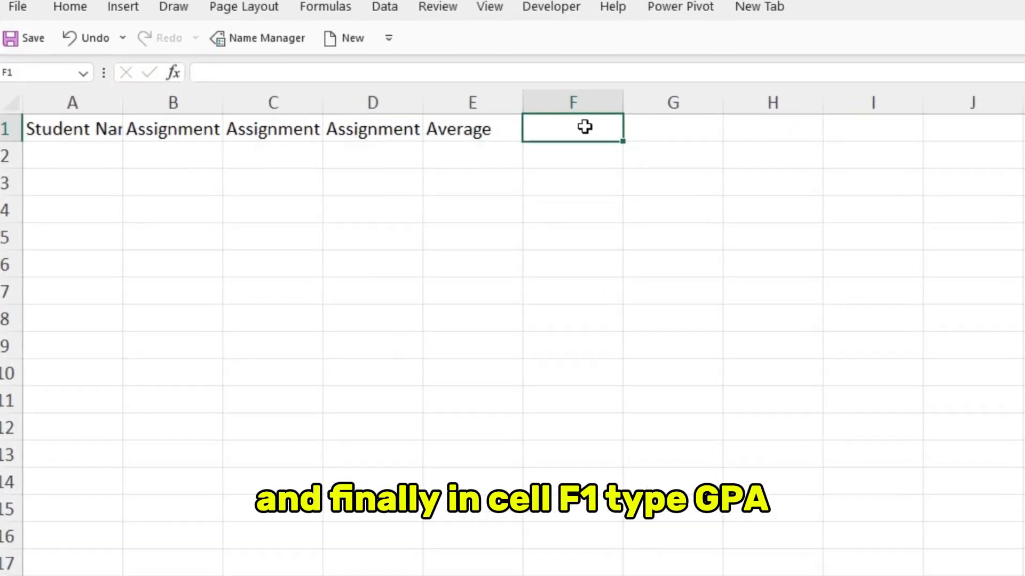
pyautogui.write('GPA')
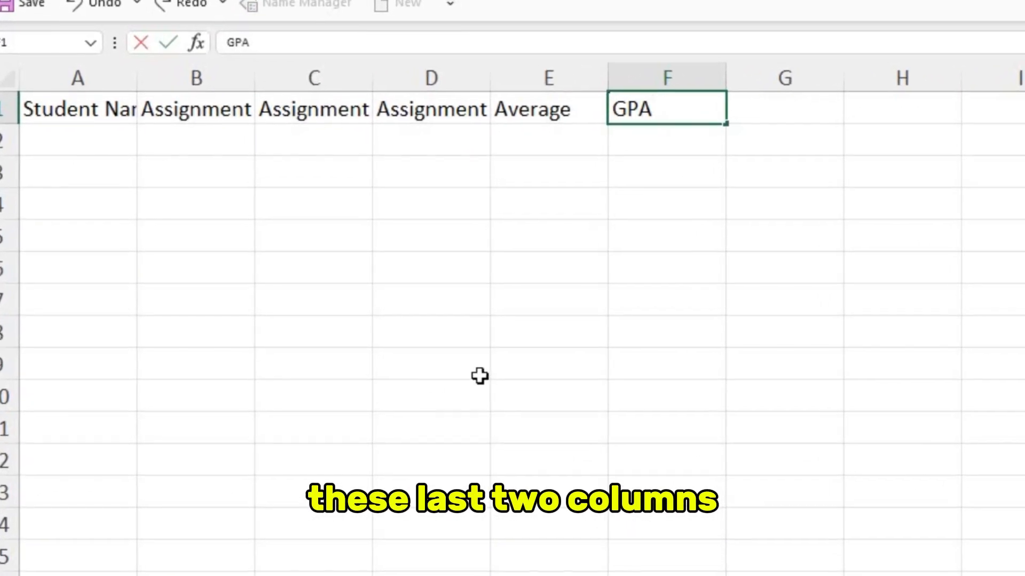
# - Enter three students' full names in cells A2 to A4 under the Student Name header
pyautogui.click(98, 141)
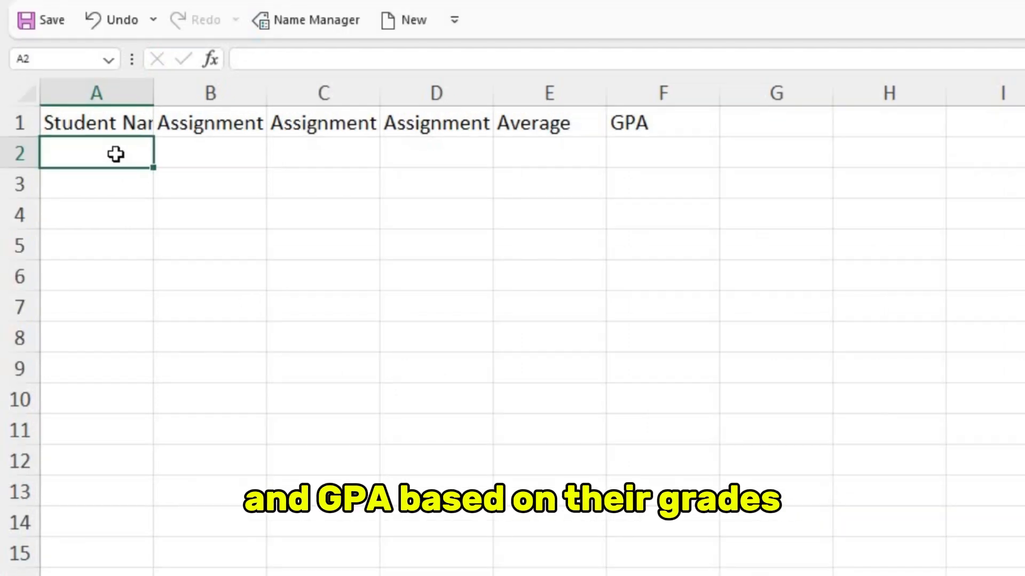
pyautogui.write('John Doe')
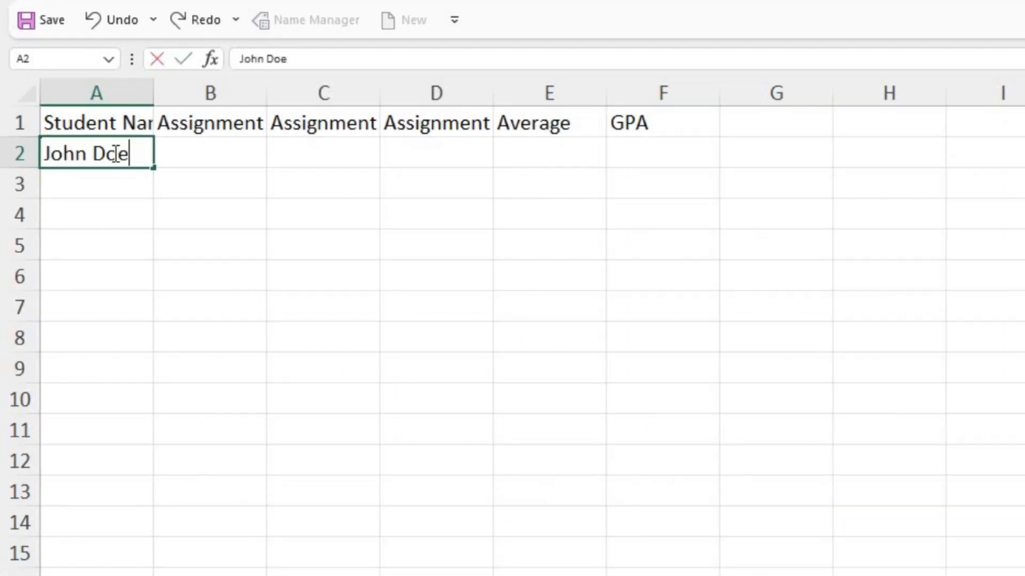
pyautogui.click(97, 182)
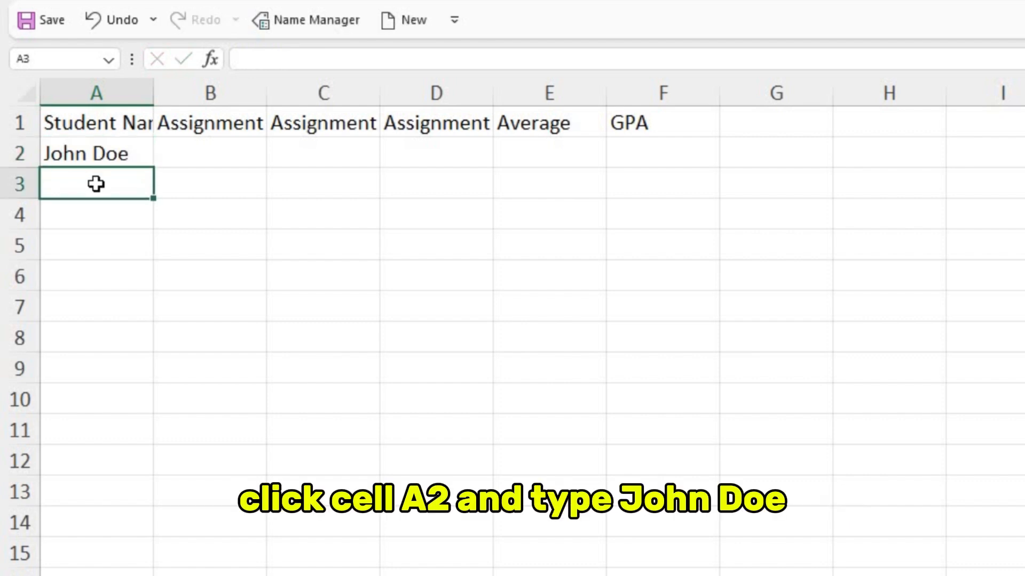
pyautogui.write('Jane Smith')
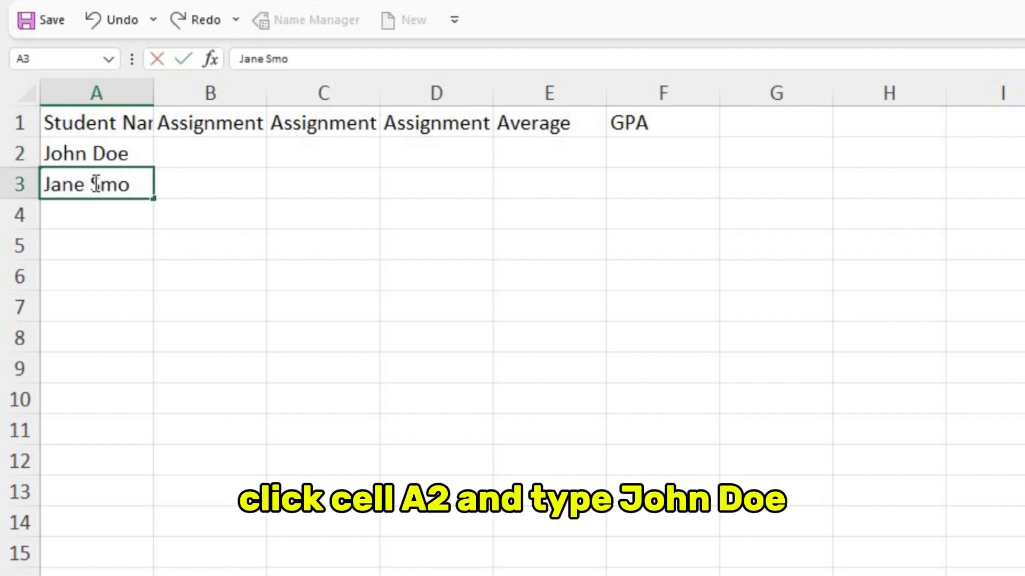
pyautogui.click(93, 220)
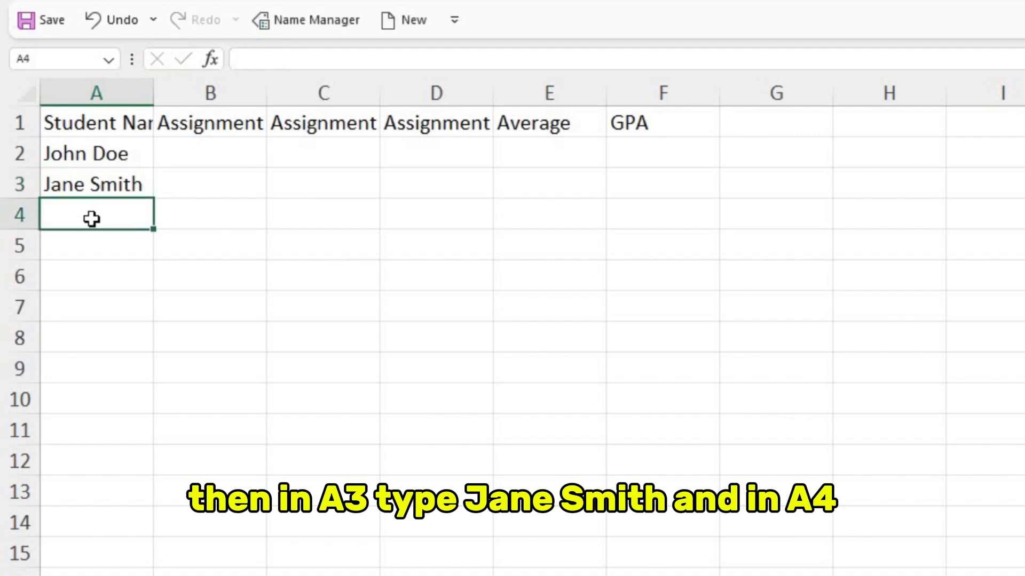
pyautogui.write('Micheal Brow')
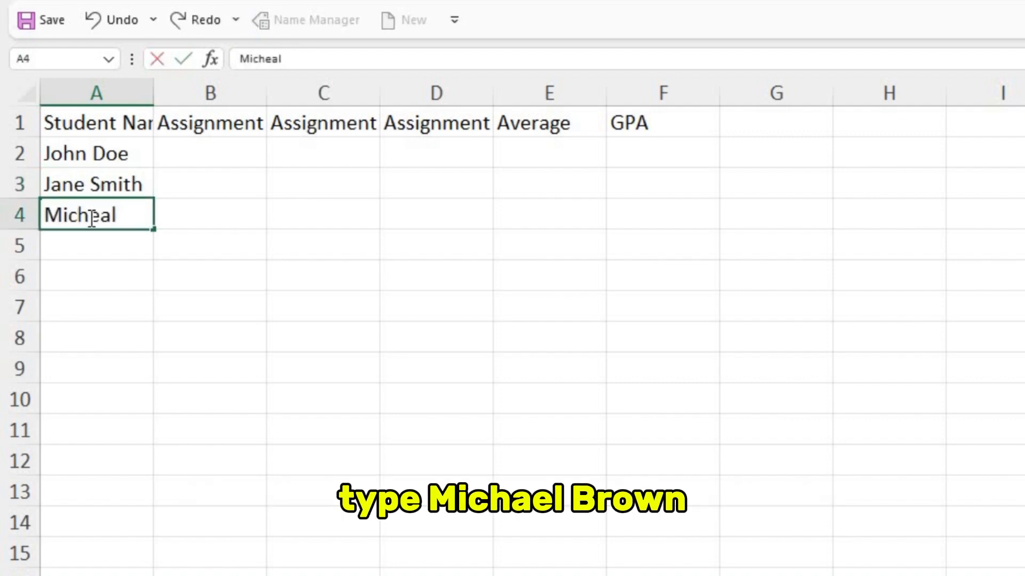
pyautogui.write('n')
# - Fill in the first student's assignment scores: 85 in B2, 90 in C2 and 78 in D2
pyautogui.click(193, 151)
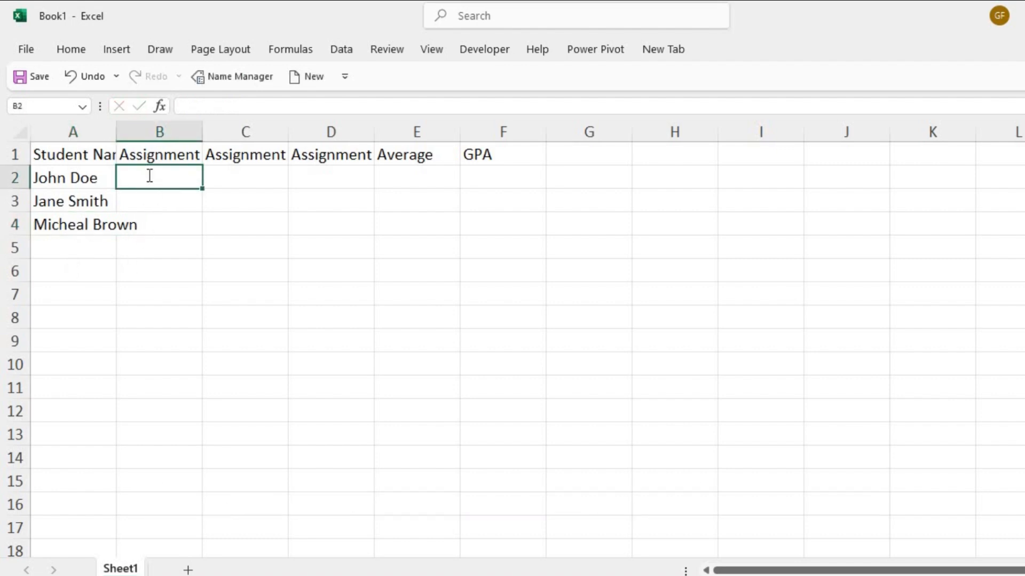
pyautogui.write('85')
pyautogui.click(251, 181)
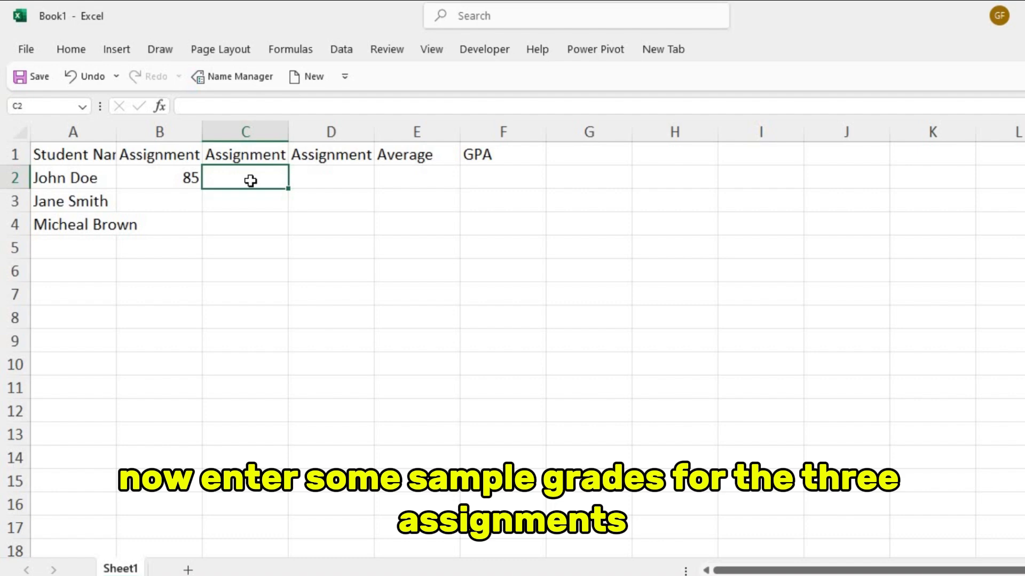
pyautogui.write('90')
pyautogui.click(322, 177)
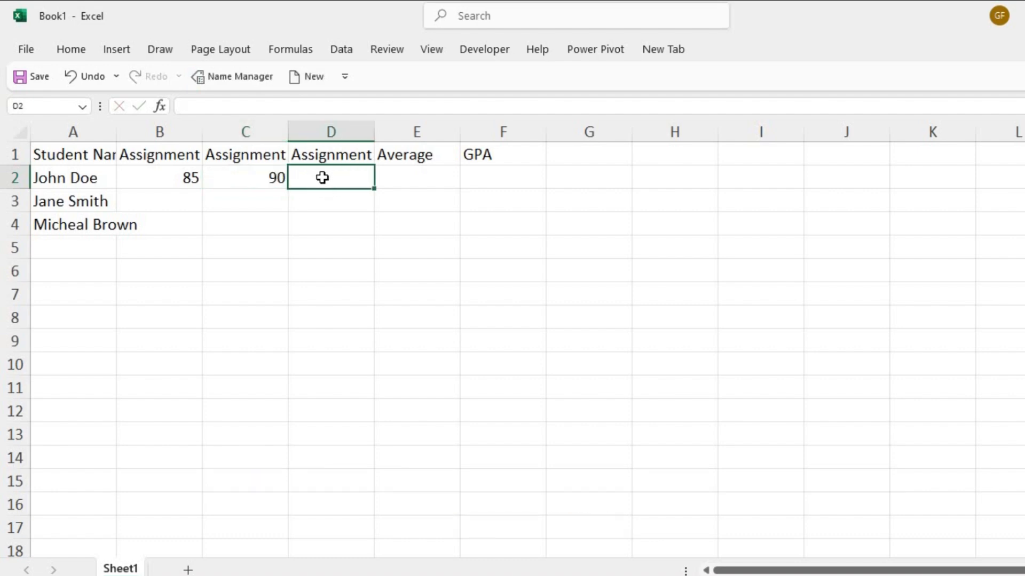
pyautogui.write('78')
# - Fill in the second student's assignment scores: 92 in B3, 88 in C3 and 95 in D3
pyautogui.click(177, 202)
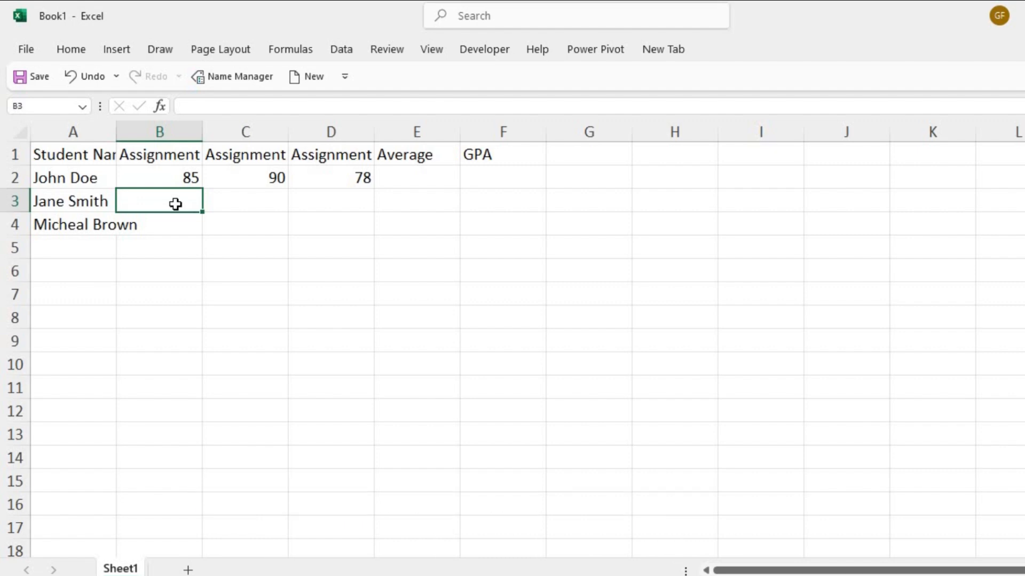
pyautogui.write('92')
pyautogui.click(231, 201)
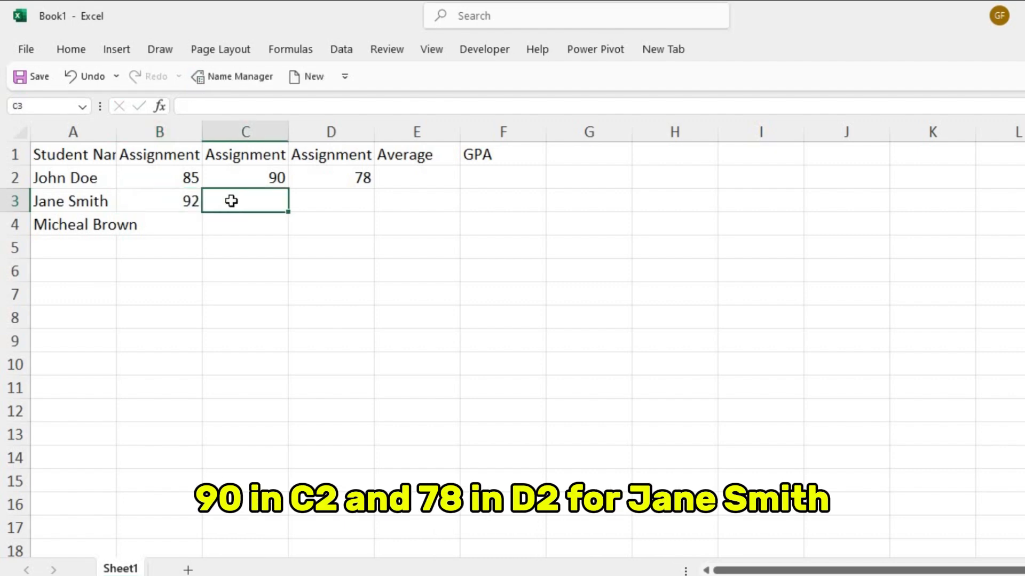
pyautogui.write('88')
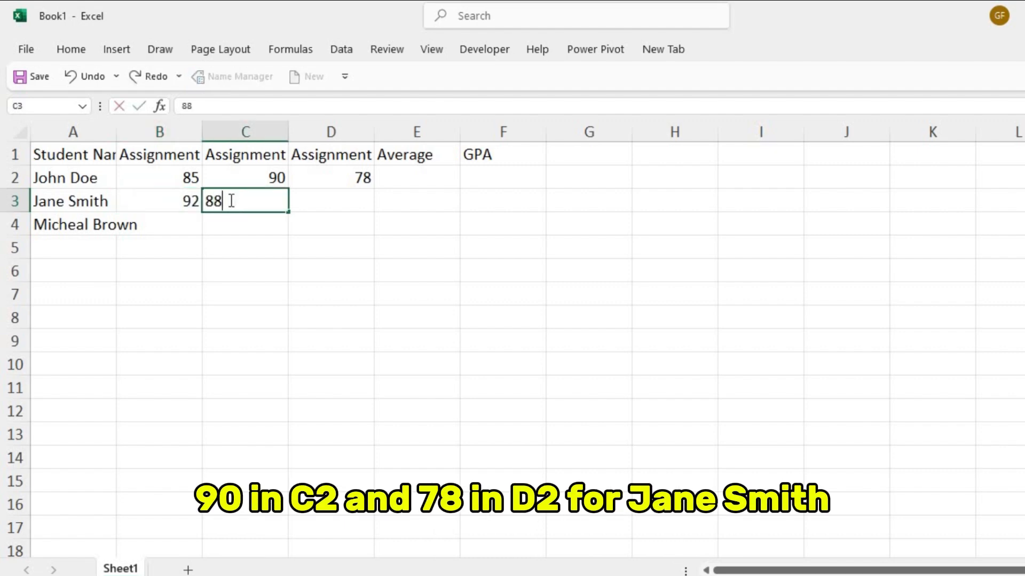
pyautogui.click(311, 199)
pyautogui.write('95')
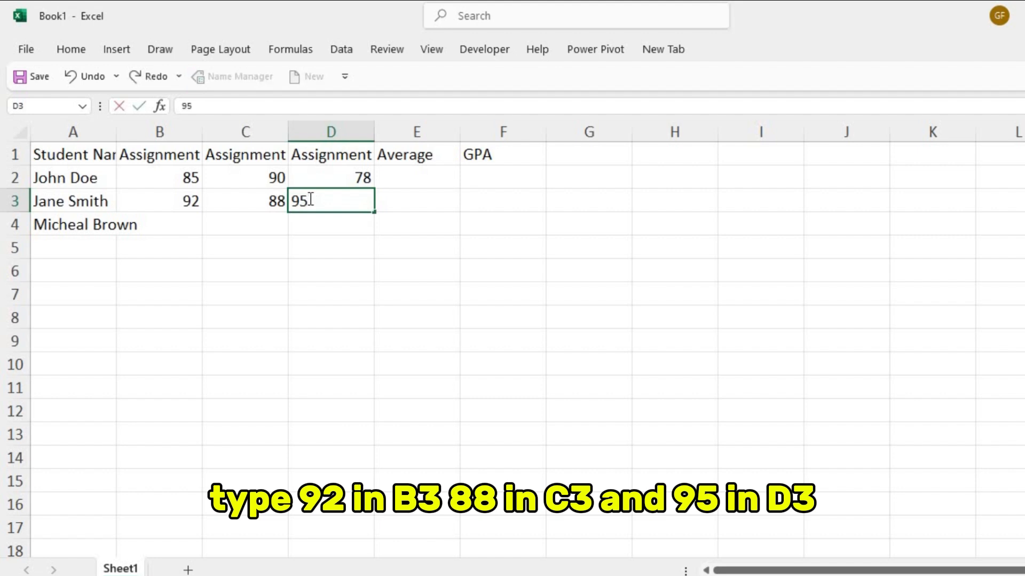
# - Fill in the third student's assignment scores: 74 in B4, 80 in C4 and 70 in D4
pyautogui.click(153, 225)
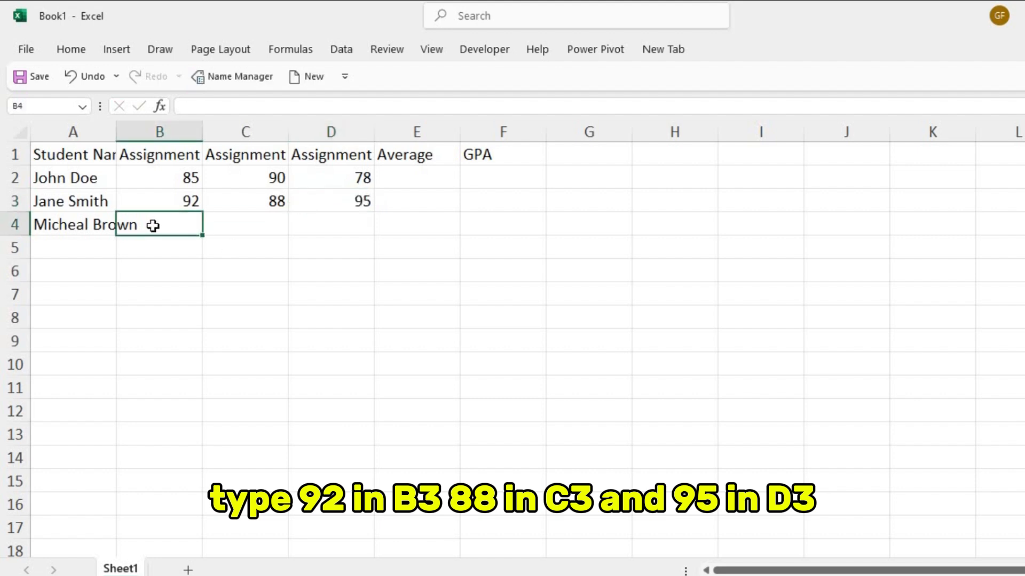
pyautogui.write('74')
pyautogui.press('Return')
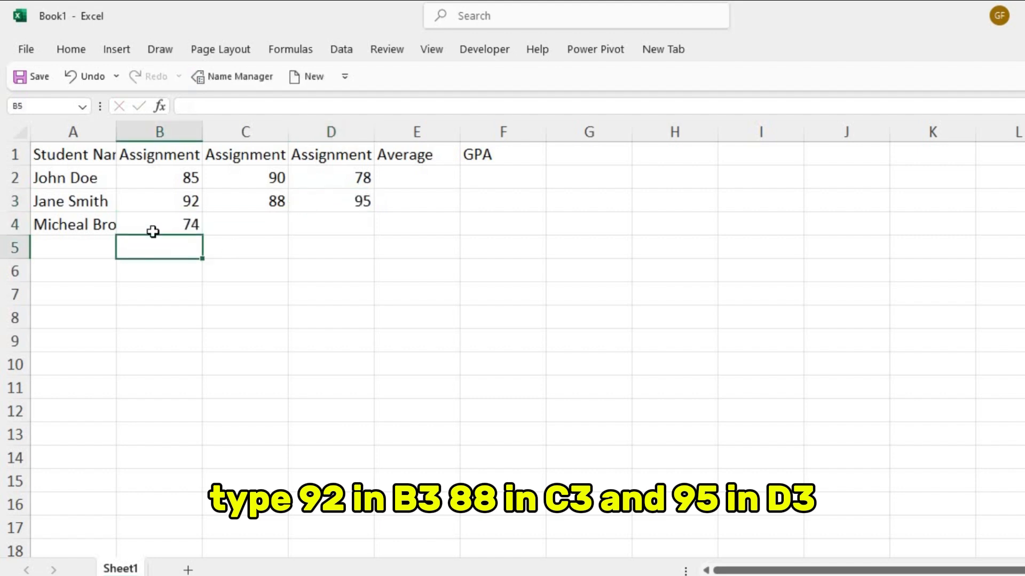
pyautogui.click(255, 223)
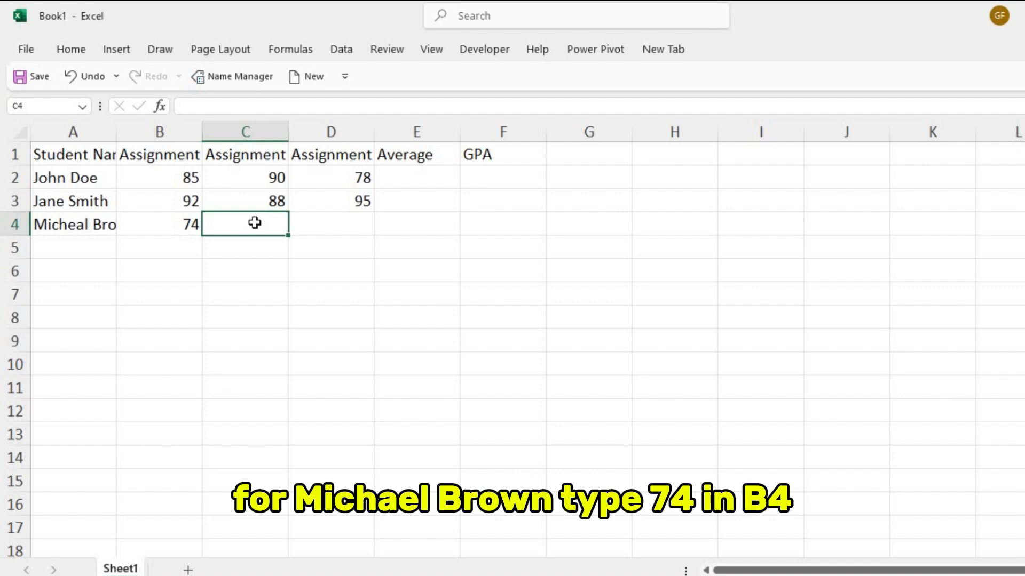
pyautogui.write('80')
pyautogui.press('Return')
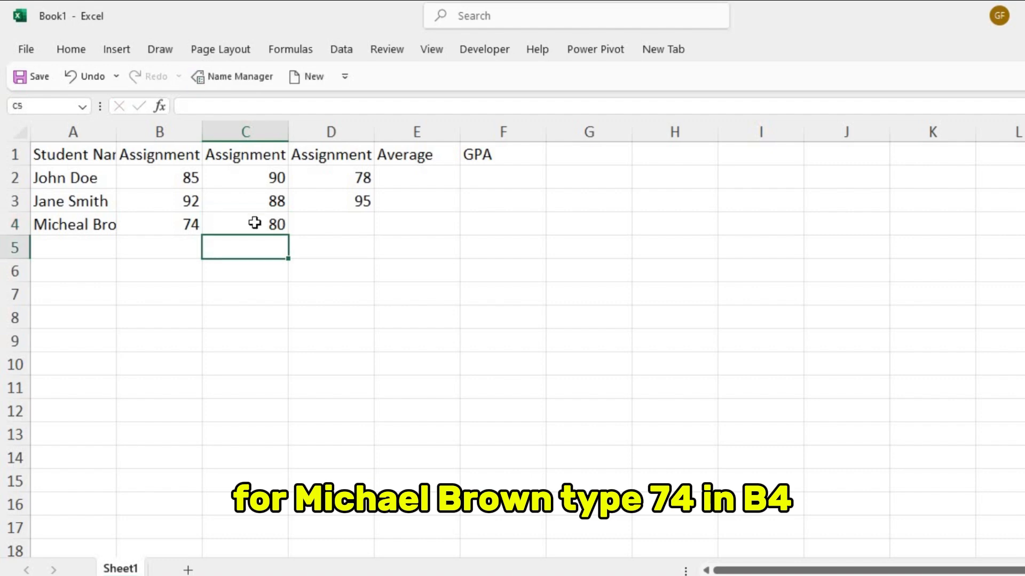
pyautogui.click(303, 225)
pyautogui.write('70')
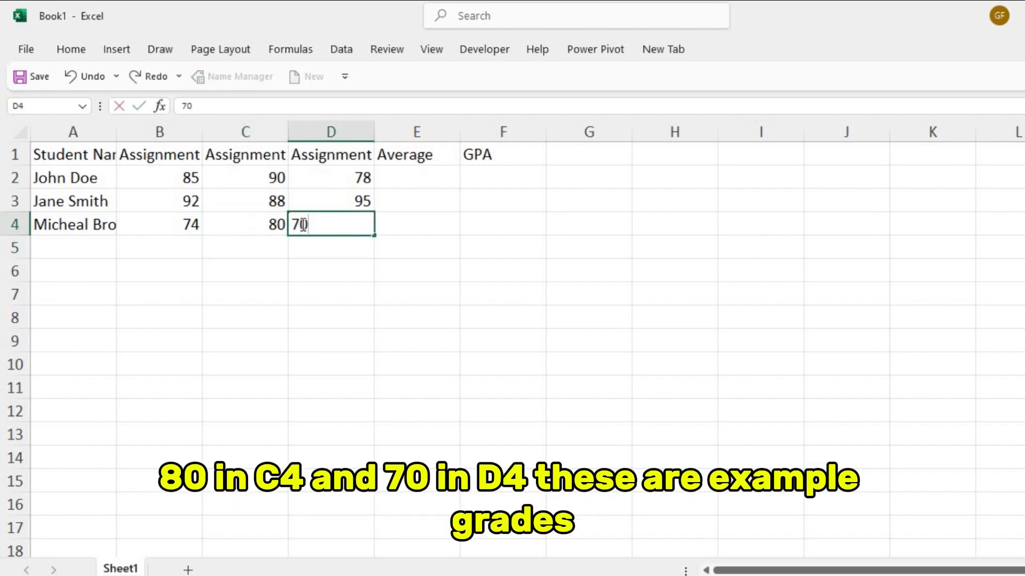
pyautogui.press('Return')
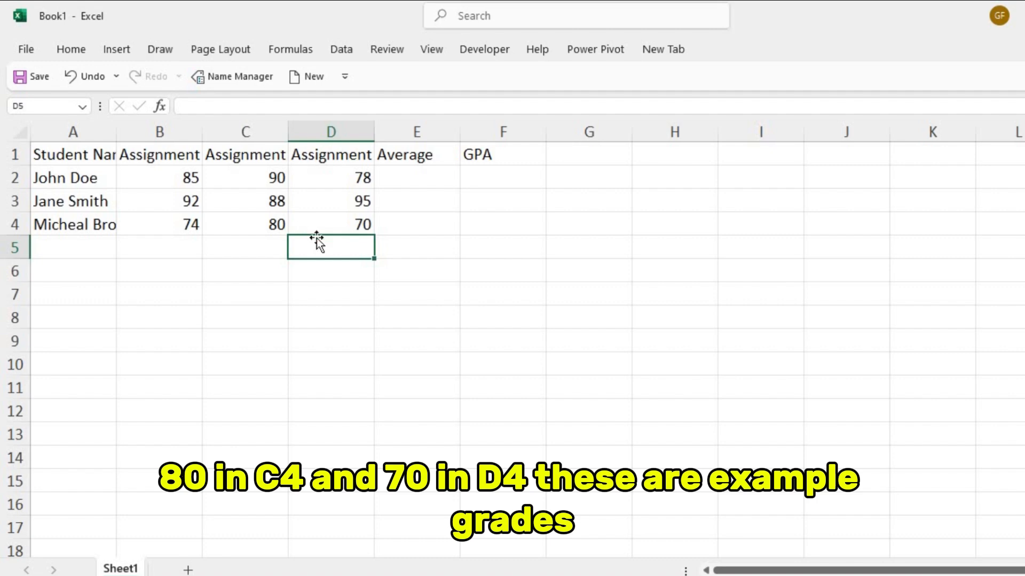
# - Autofit the widths of columns A to D to show the full names and assignment headers
pyautogui.click(88, 149)
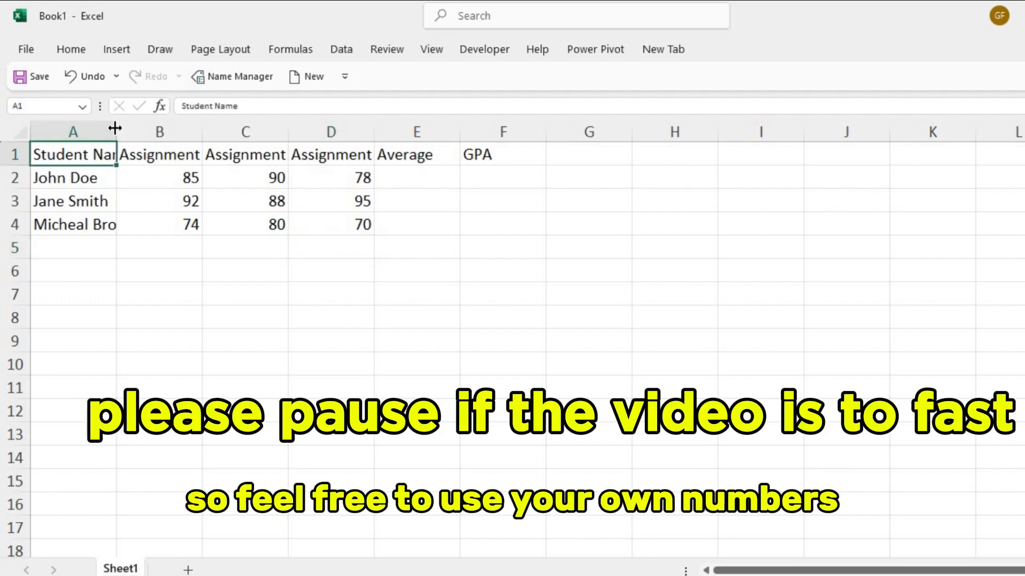
pyautogui.doubleClick(116, 129)
pyautogui.click(196, 196)
pyautogui.doubleClick(234, 123)
pyautogui.click(304, 175)
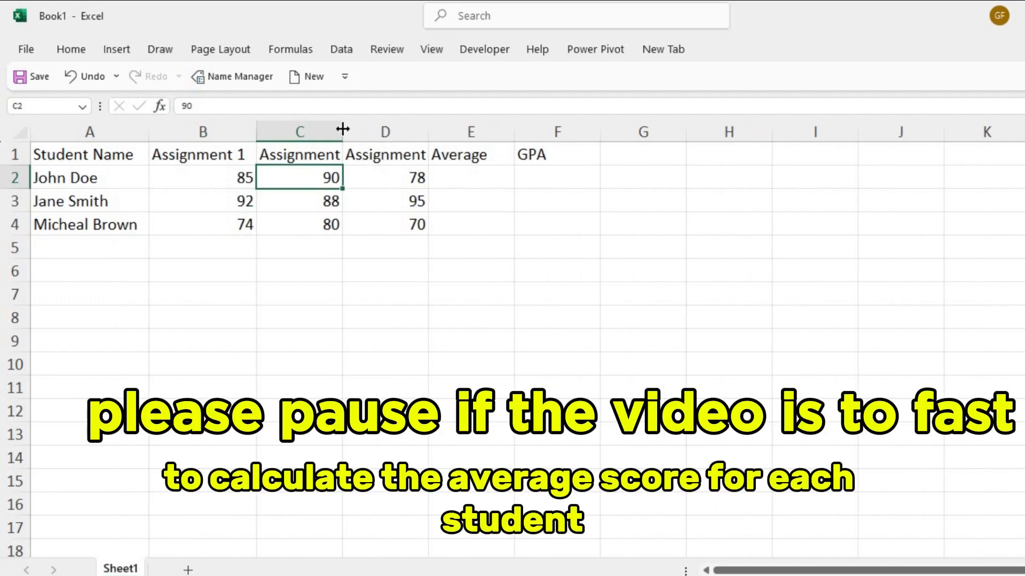
pyautogui.doubleClick(341, 131)
pyautogui.click(429, 167)
pyautogui.doubleClick(449, 126)
pyautogui.click(516, 179)
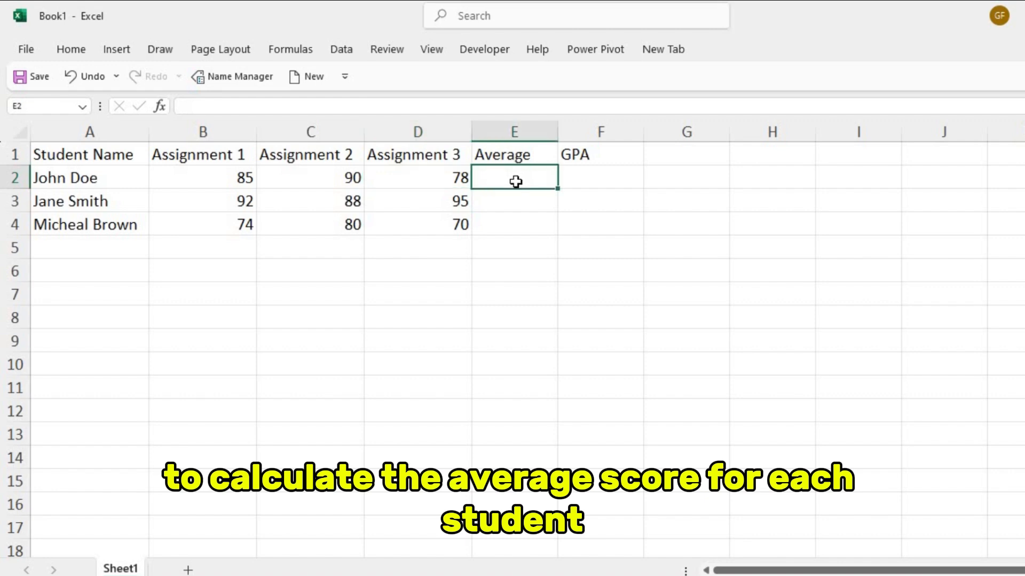
pyautogui.write('=')
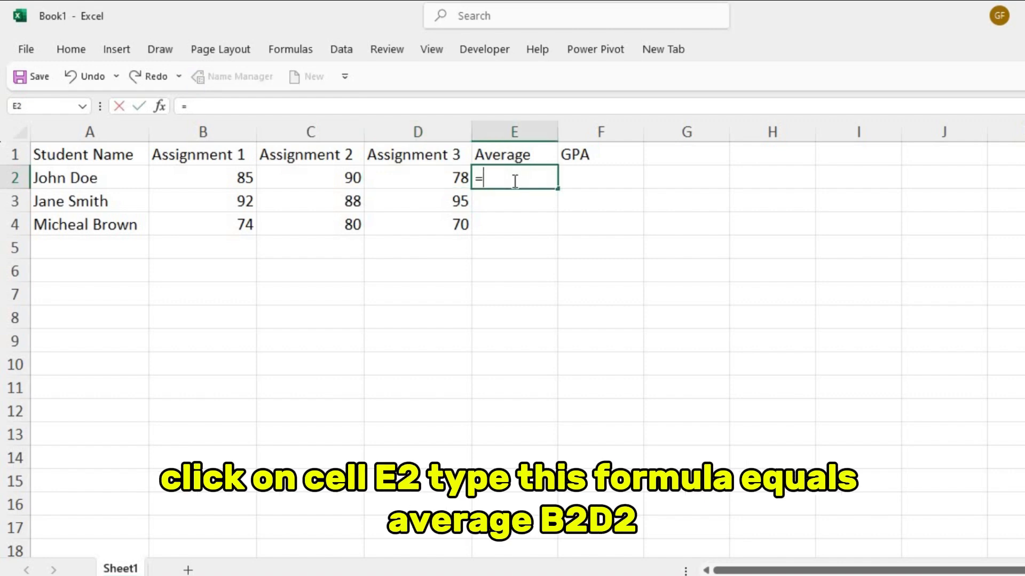
pyautogui.write('Ave')
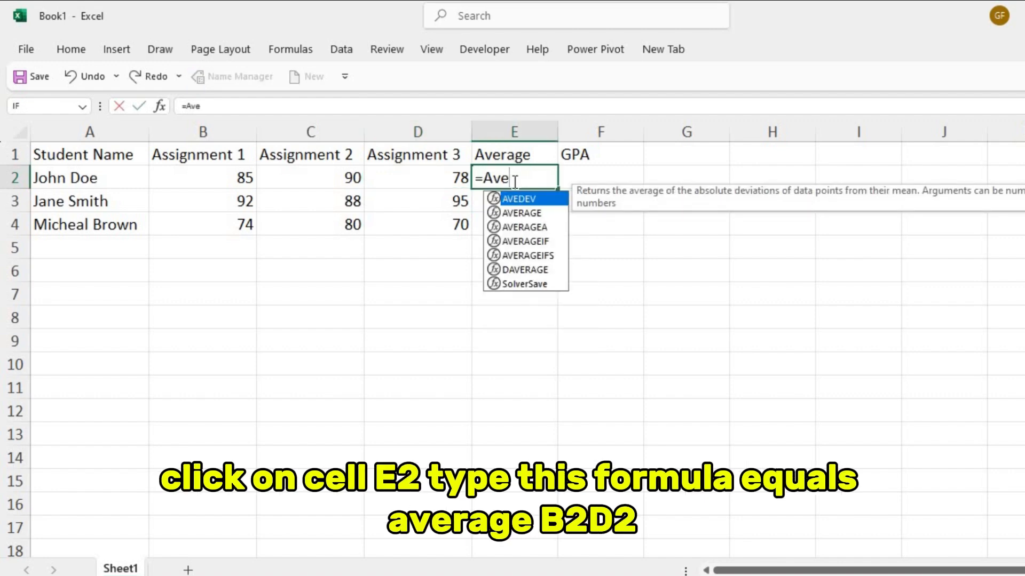
pyautogui.click(531, 212)
pyautogui.press('Return')
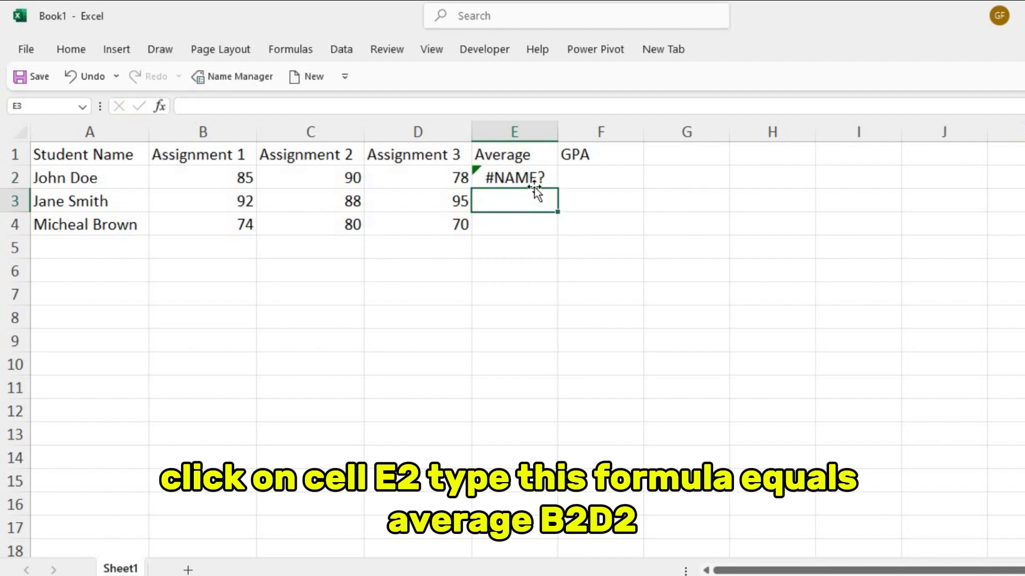
pyautogui.hotkey('ctrl', 'z')
# - Enter the formula =AVERAGE(B2:D2) in cell E2 to average the first student's three assignment scores
pyautogui.write('=')
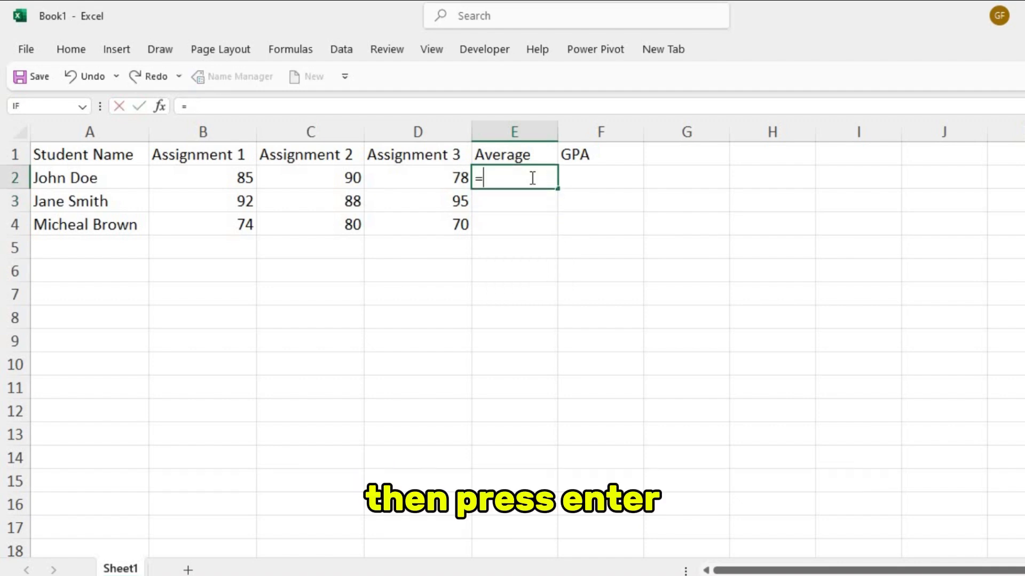
pyautogui.write('Average(')
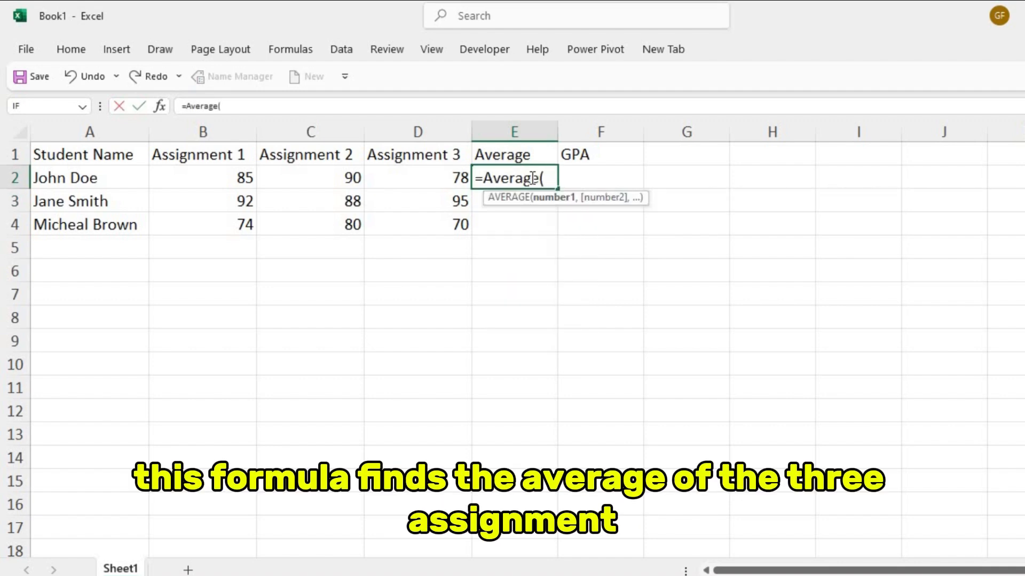
pyautogui.moveTo(187, 178); pyautogui.dragTo(400, 172)
pyautogui.write(')')
pyautogui.press('Return')
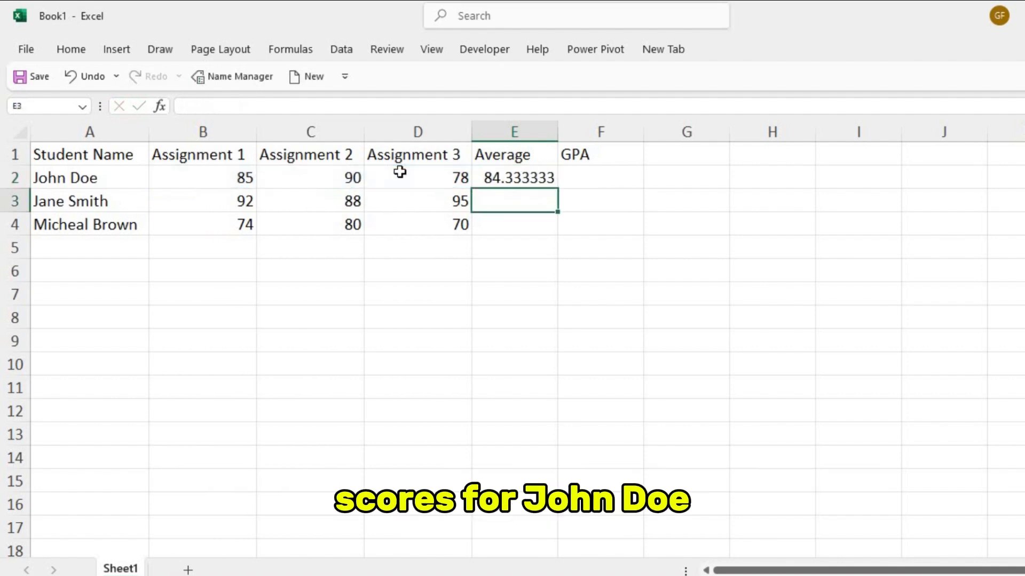
# - Fill the average formula from E2 down to E4 for the other two students, and select cell F2
pyautogui.click(511, 184)
pyautogui.moveTo(558, 188); pyautogui.dragTo(558, 234)
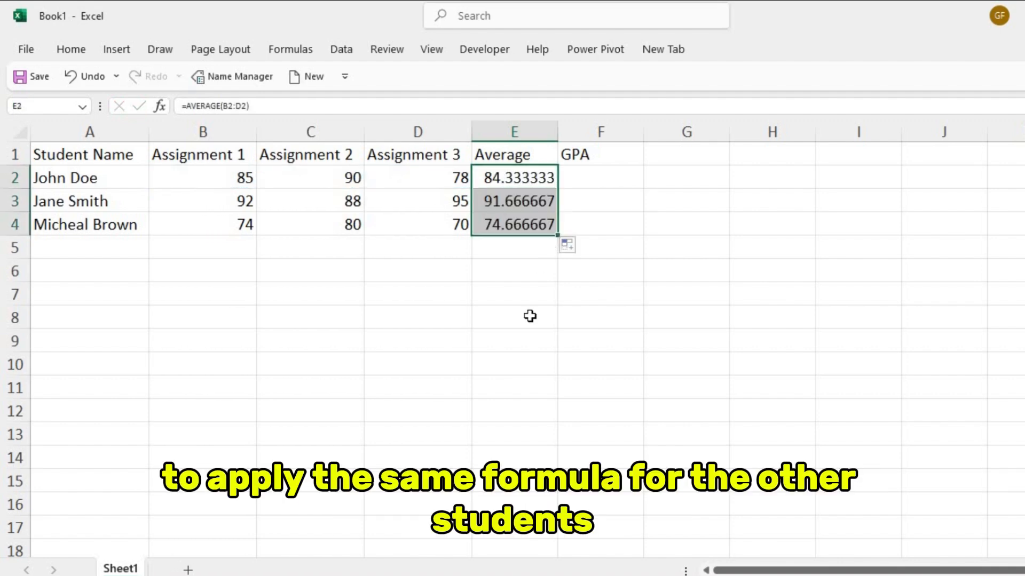
pyautogui.click(590, 176)
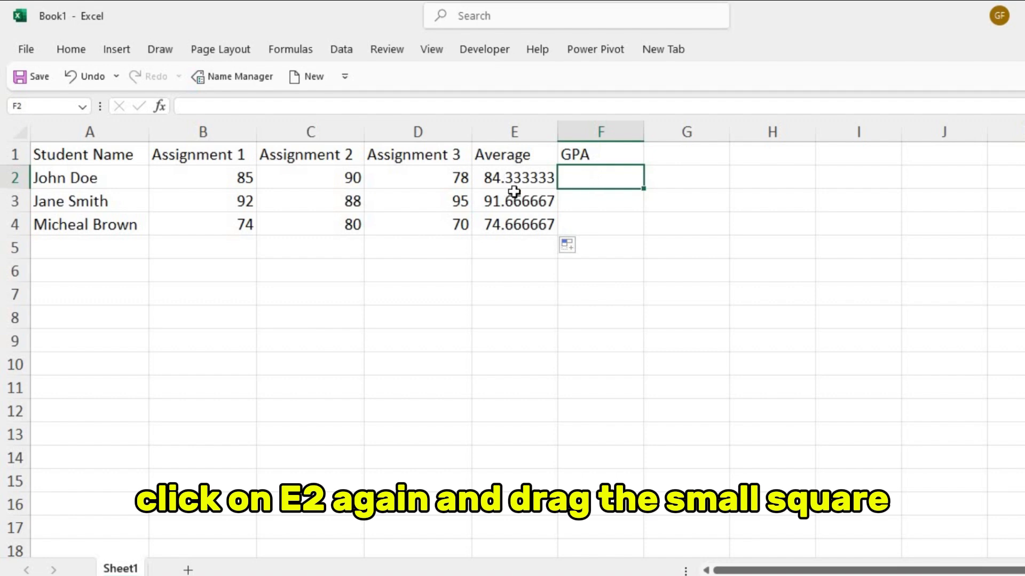
pyautogui.moveTo(514, 186); pyautogui.dragTo(520, 224)
pyautogui.click(588, 182)
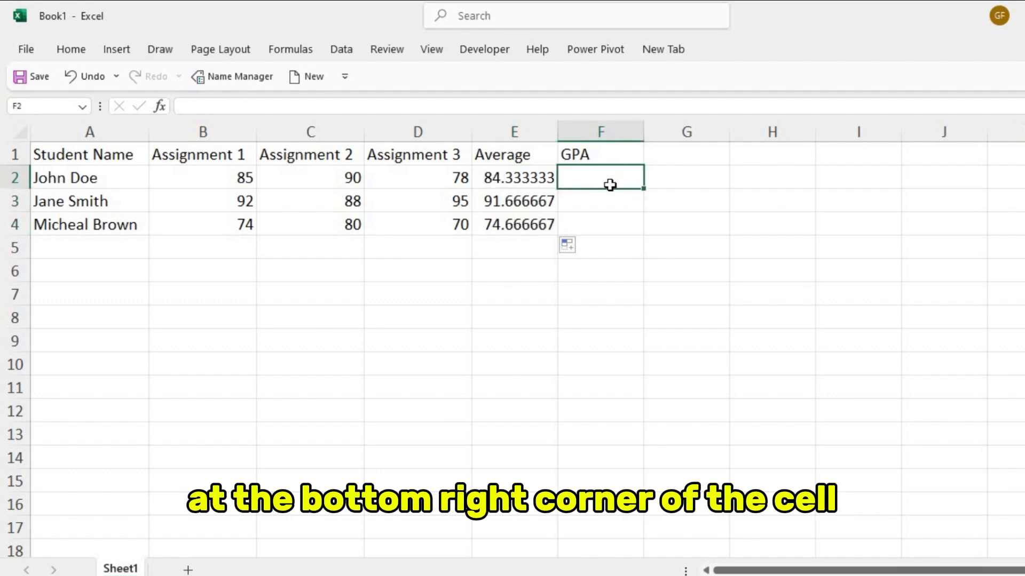
# - Begin a nested IF formula in F2 giving GPA 4 for E2>=90 and 3 for E2>=80: =IF(E2>=90,4,IF(E2>=80,3,
pyautogui.write('=I')
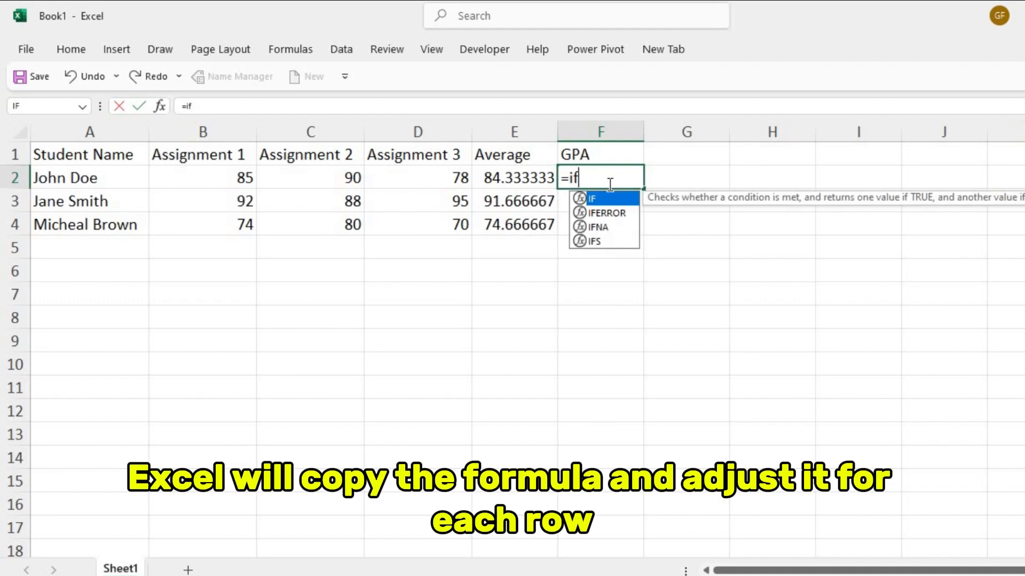
pyautogui.press('BackSpace')
pyautogui.write('If(')
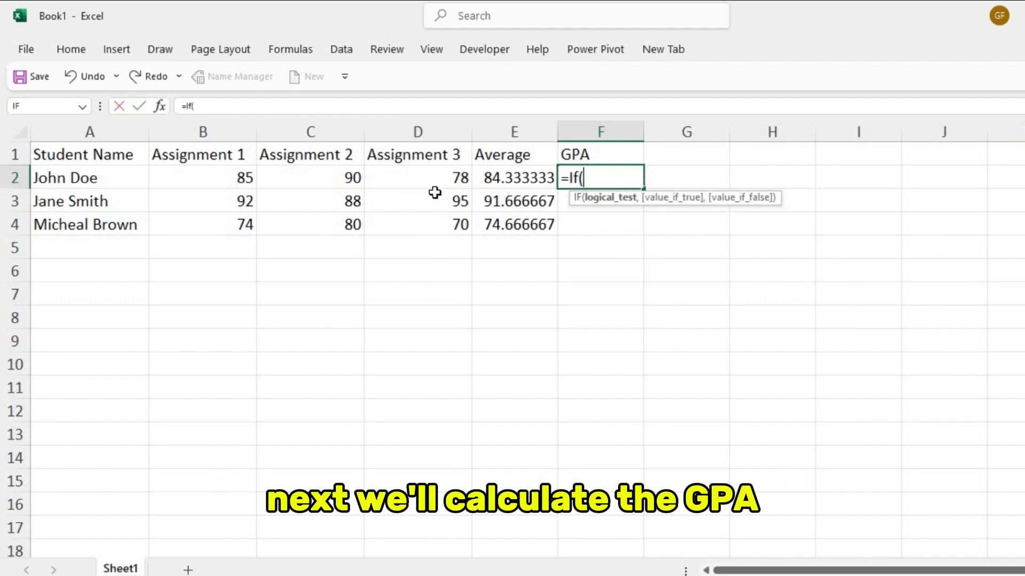
pyautogui.click(518, 180)
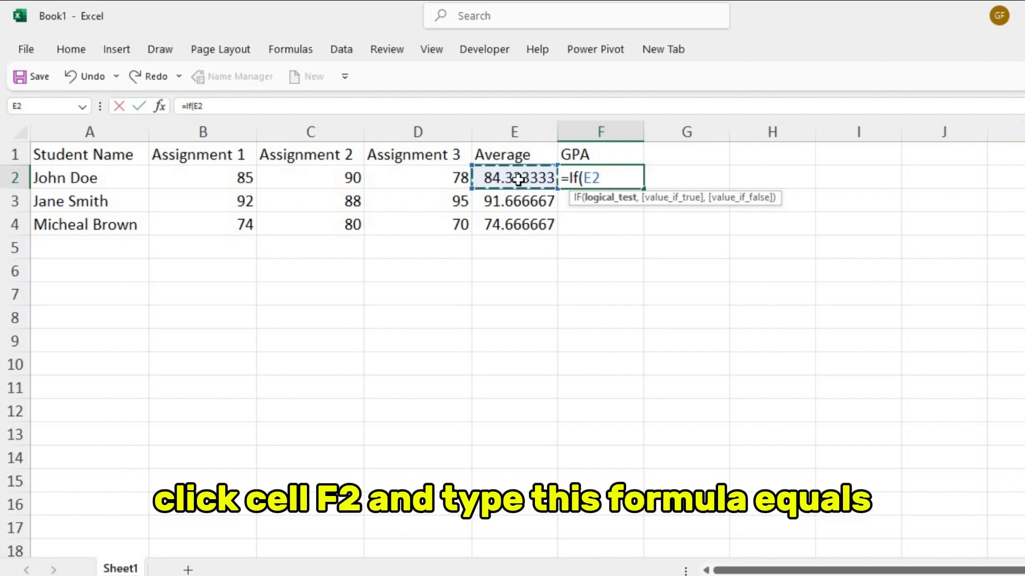
pyautogui.write('>=90')
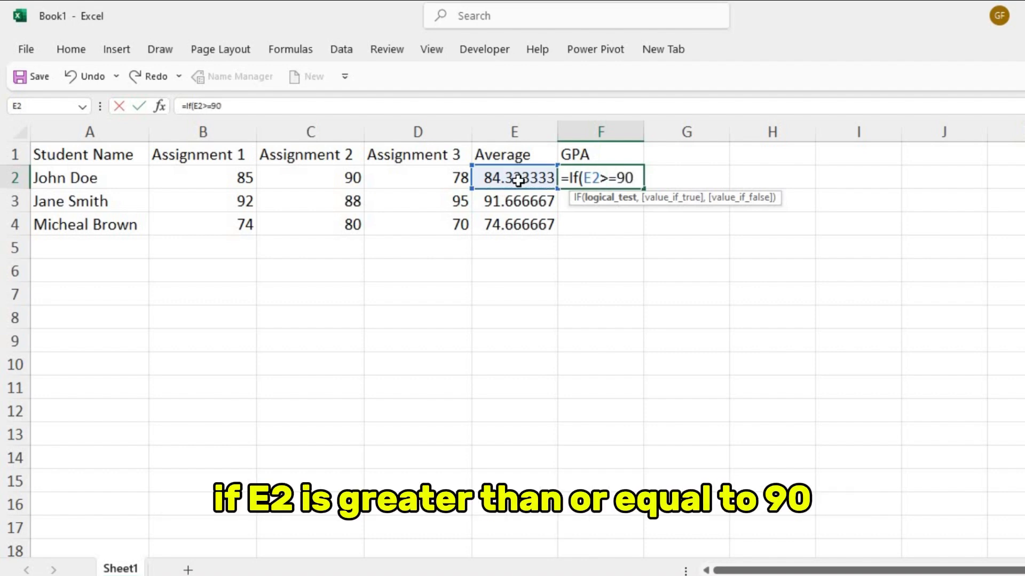
pyautogui.write(',4,')
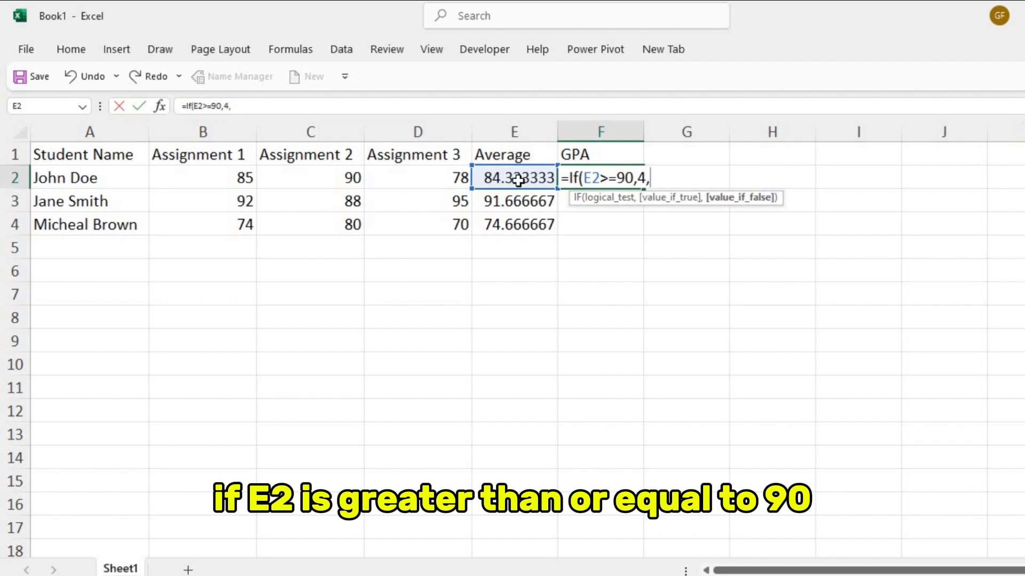
pyautogui.write('If')
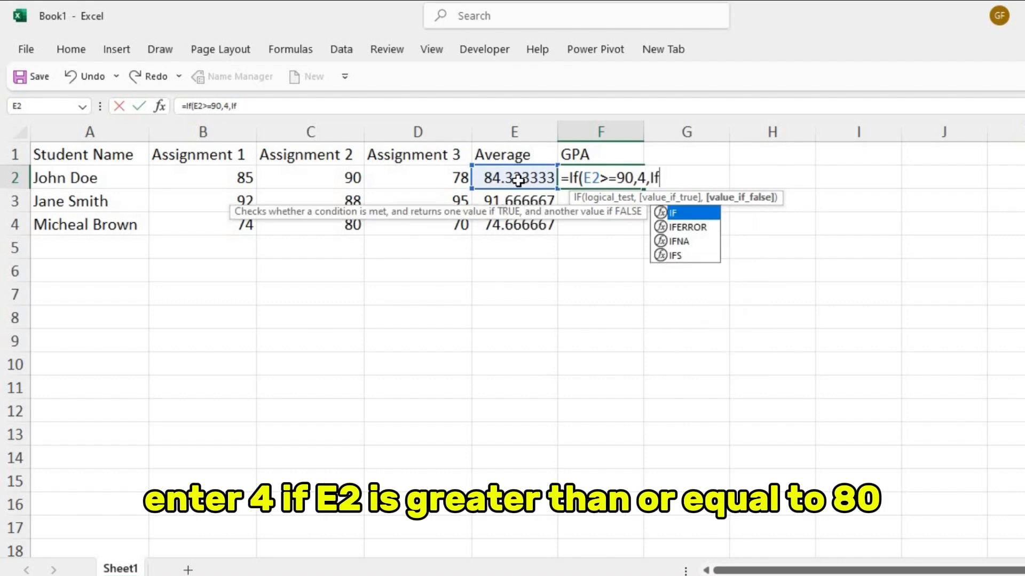
pyautogui.write('(')
pyautogui.click(518, 180)
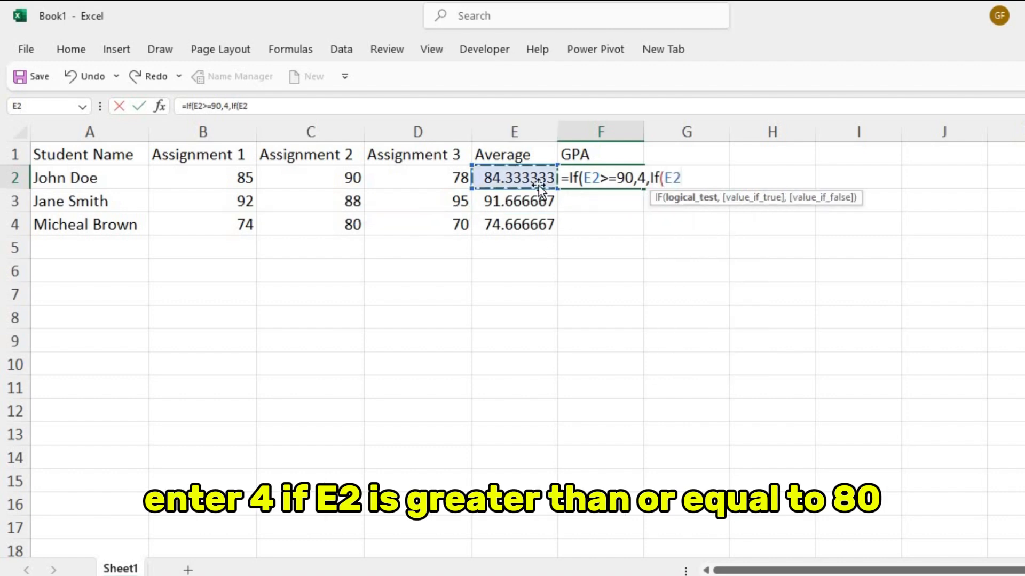
pyautogui.write('>=')
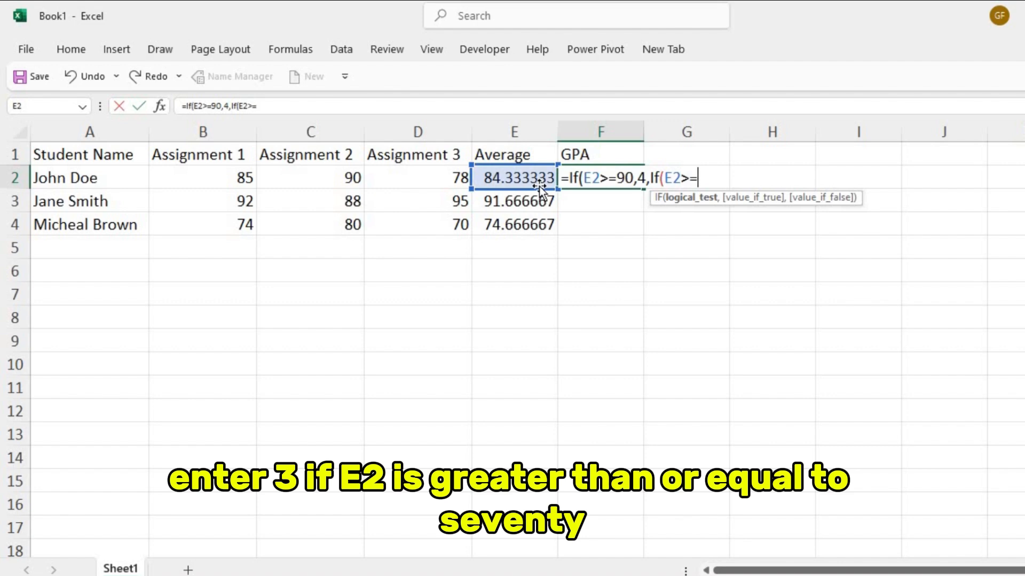
pyautogui.write('80,3,')
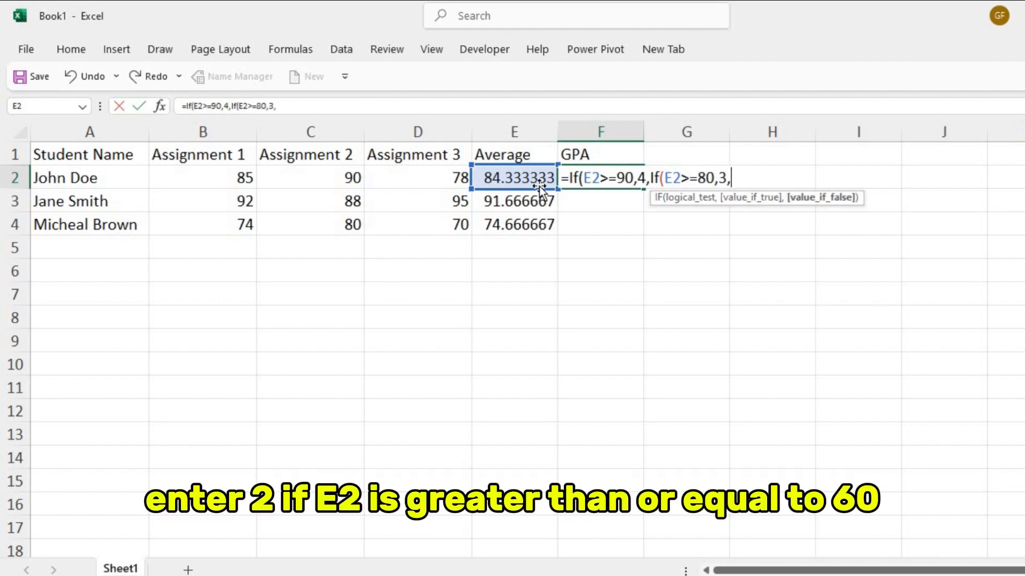
# - Complete the GPA formula in F2 with IF(E2>=70,2,IF(E2>=60,1,0)))) and enter it
pyautogui.write('If(')
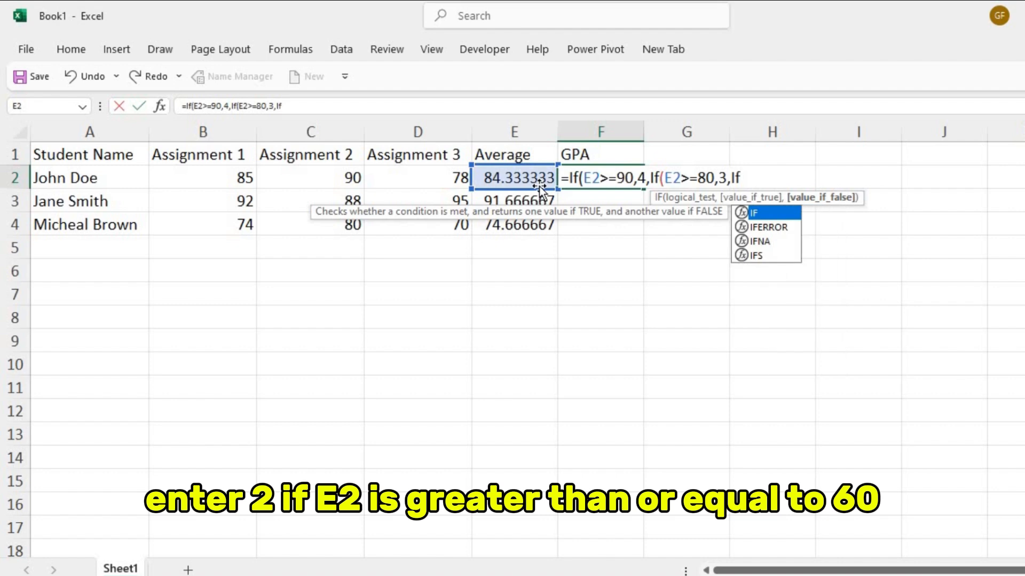
pyautogui.click(539, 186)
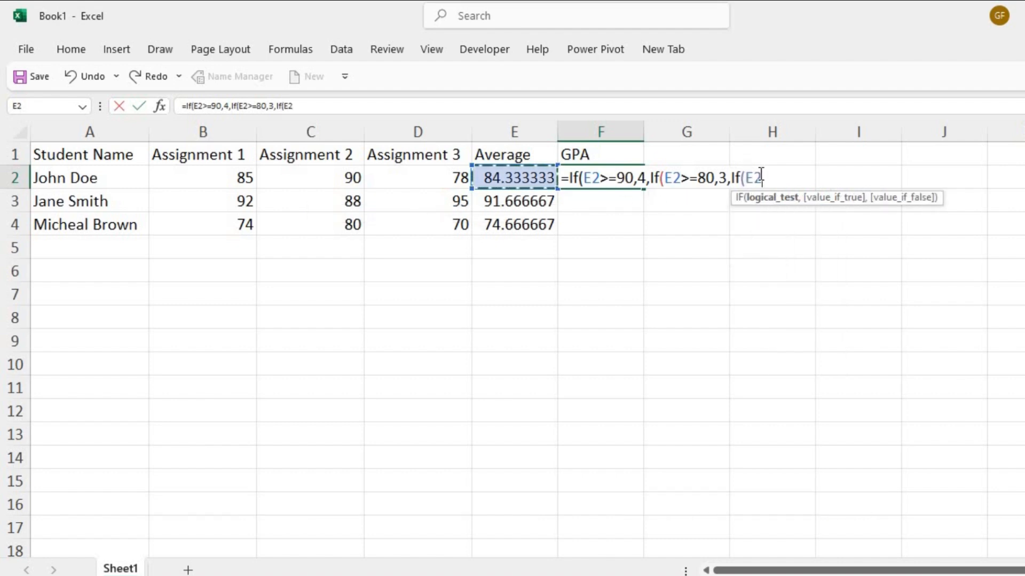
pyautogui.write('>=70')
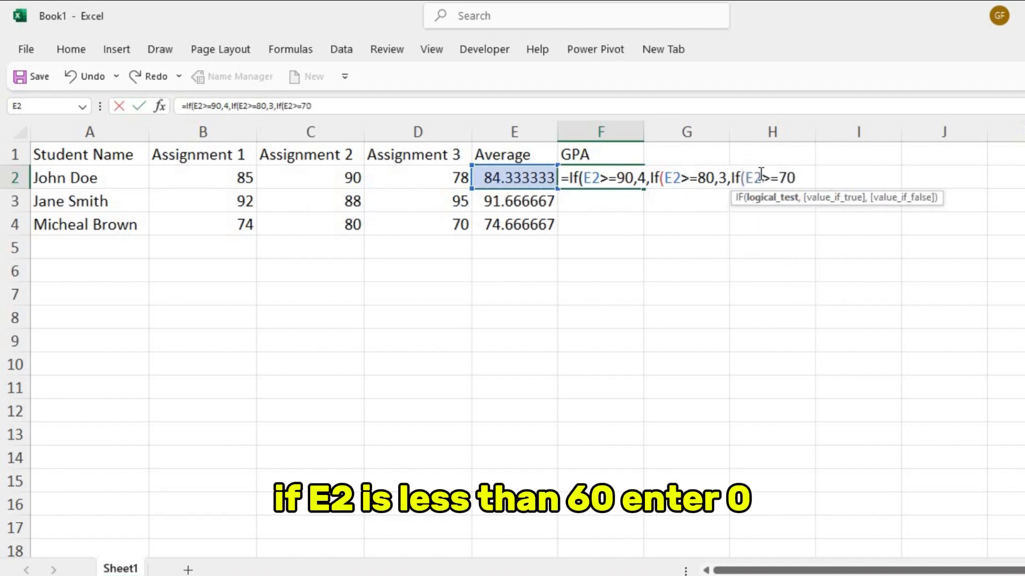
pyautogui.write(',2')
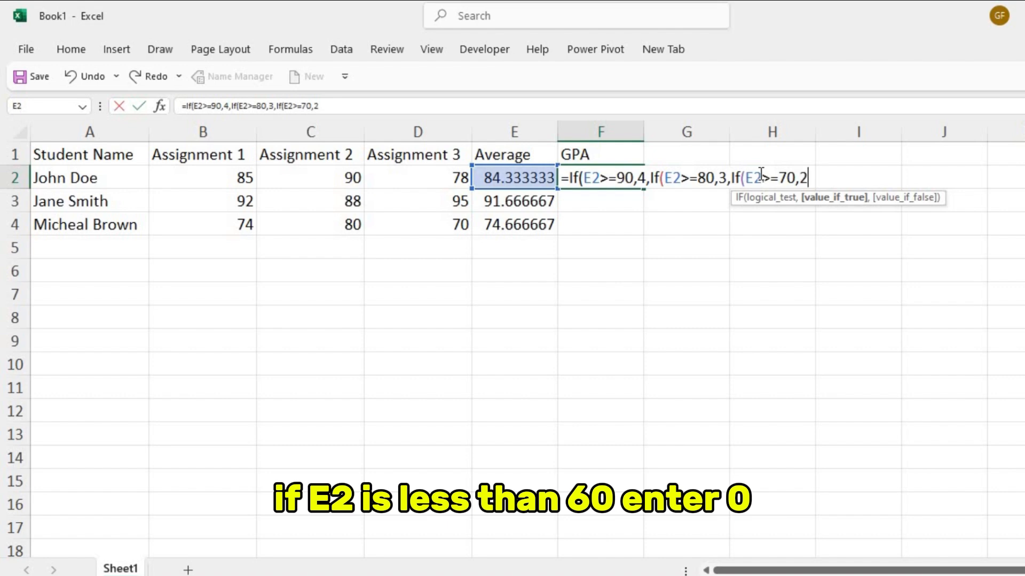
pyautogui.write(',If')
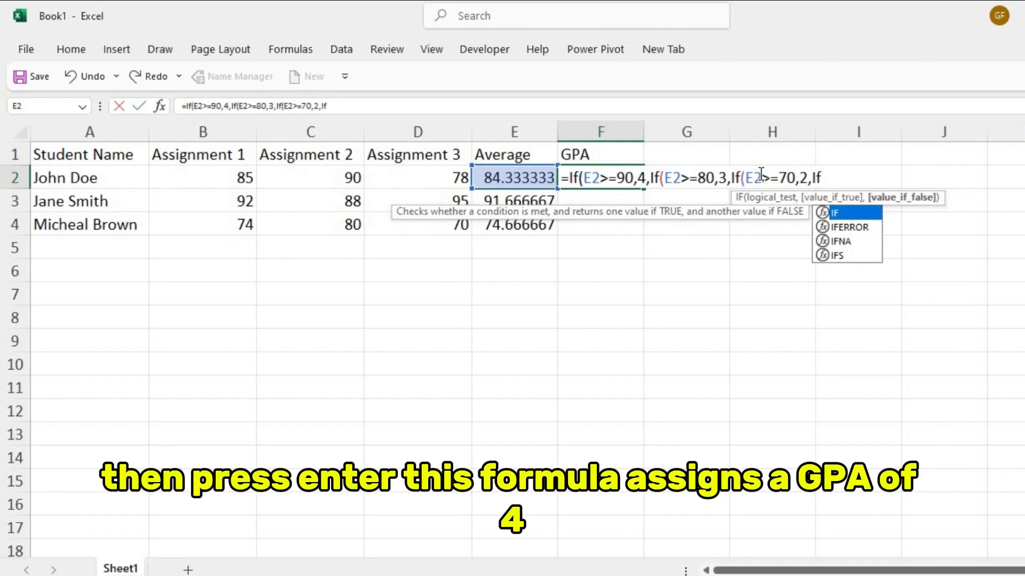
pyautogui.write('(')
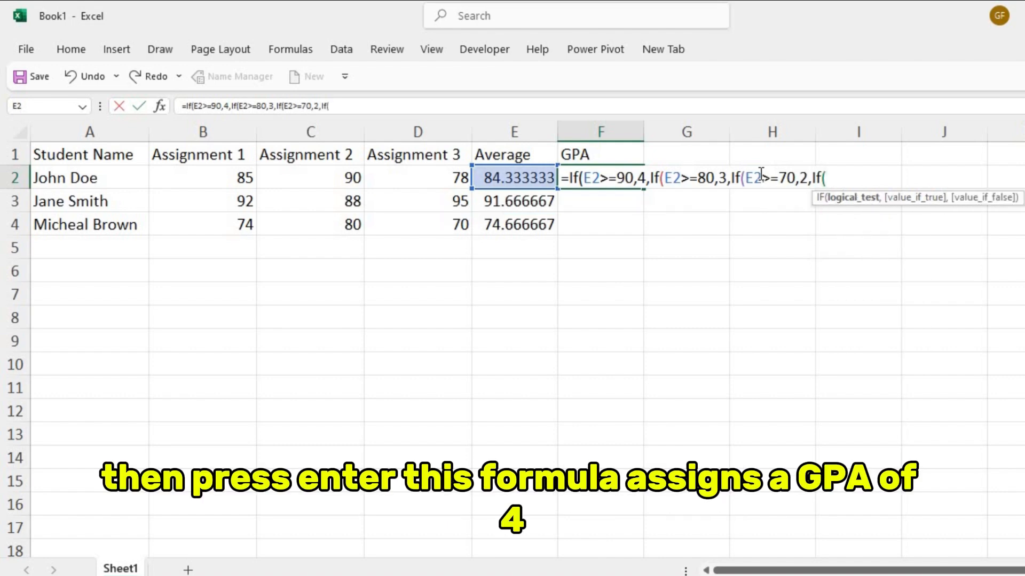
pyautogui.click(475, 179)
pyautogui.write('>=')
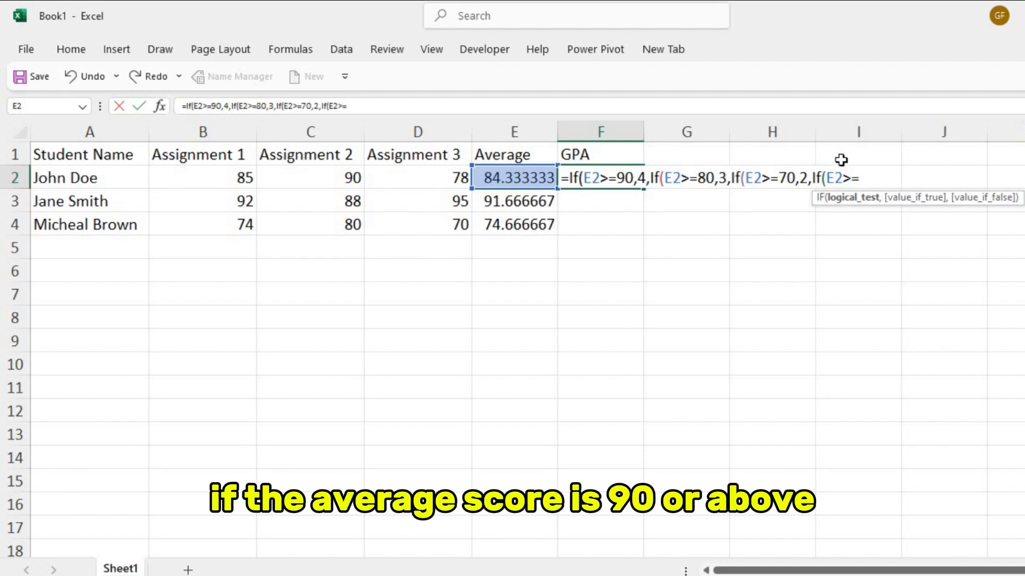
pyautogui.write('60,')
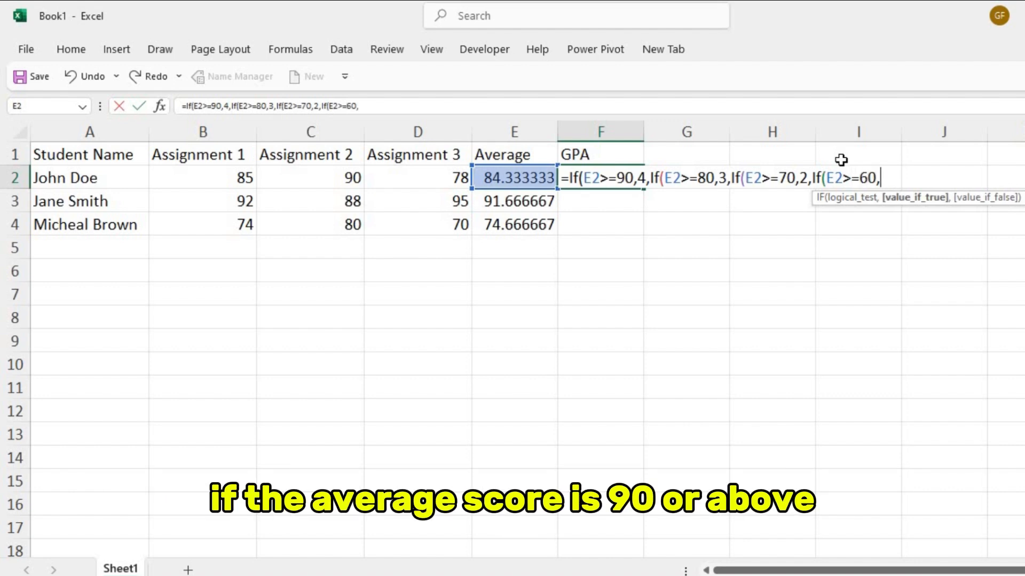
pyautogui.write('1,0))))')
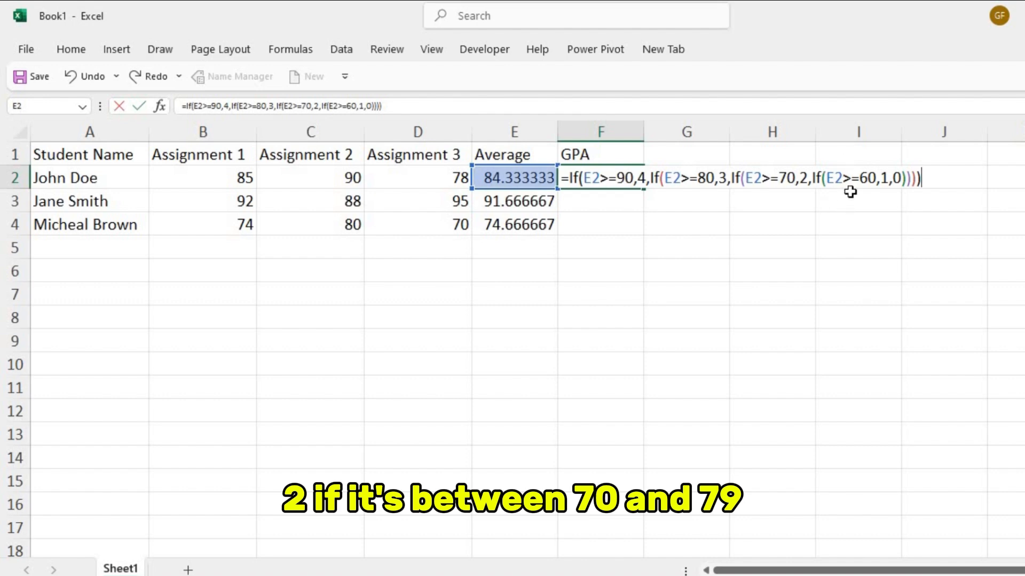
pyautogui.press('Return')
# - Fill the GPA formula from F2 down to F4 for the other two students
pyautogui.click(619, 183)
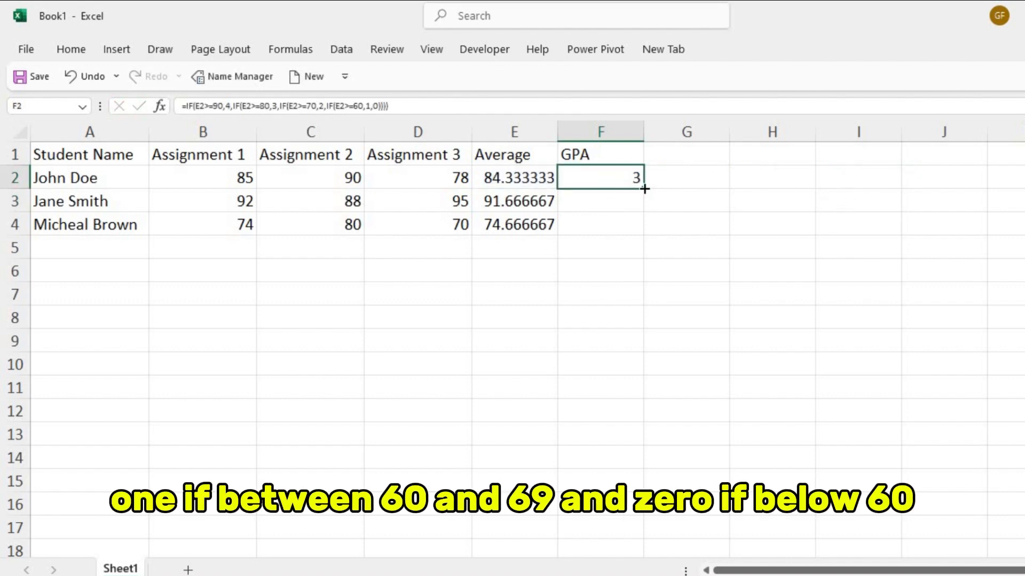
pyautogui.moveTo(645, 189); pyautogui.dragTo(631, 235)
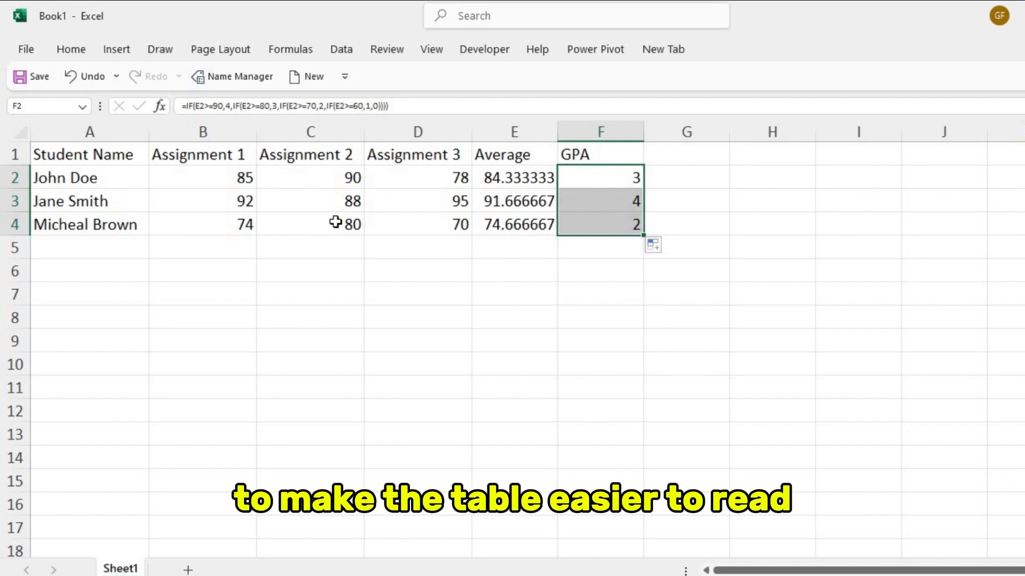
# - Format the range A1:F4 as a table with headers, using the gray Light style with a solid header row
pyautogui.moveTo(64, 152); pyautogui.dragTo(571, 224)
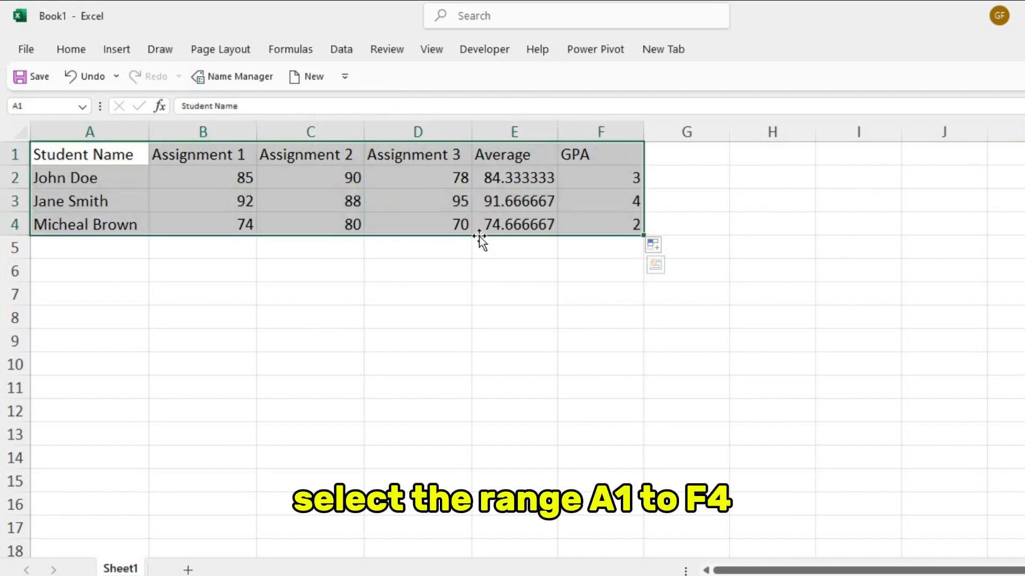
pyautogui.click(75, 51)
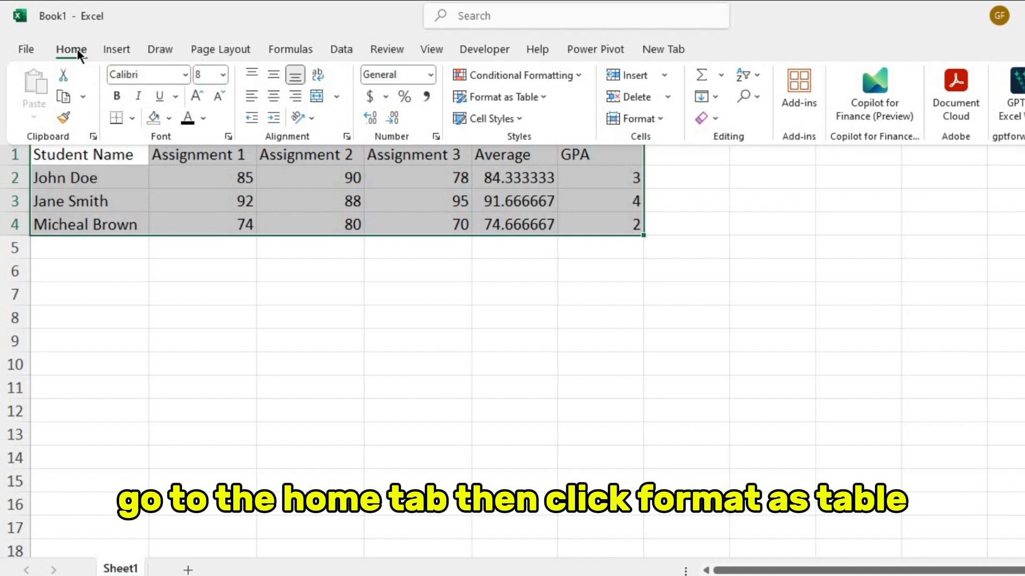
pyautogui.click(543, 97)
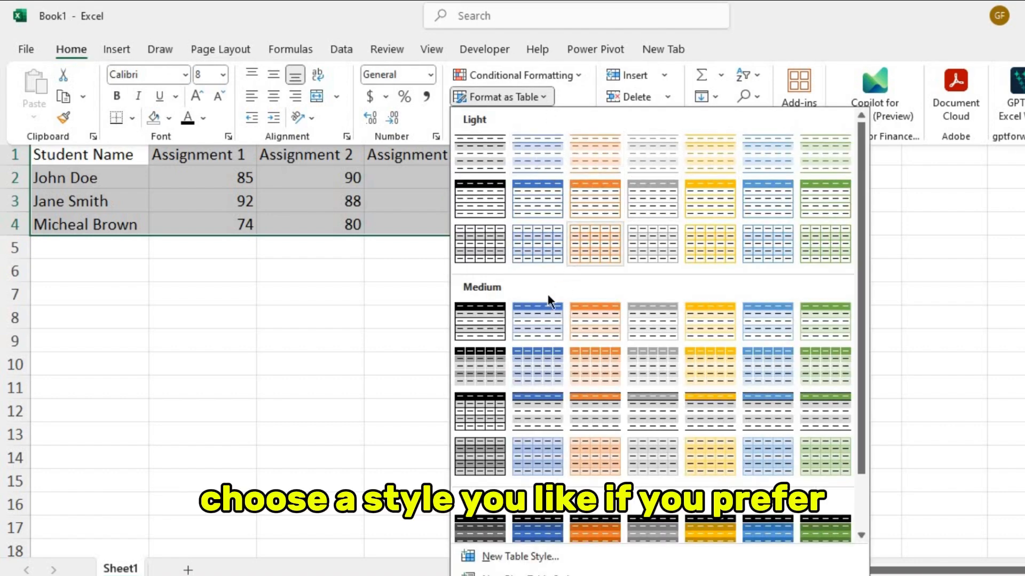
pyautogui.click(648, 208)
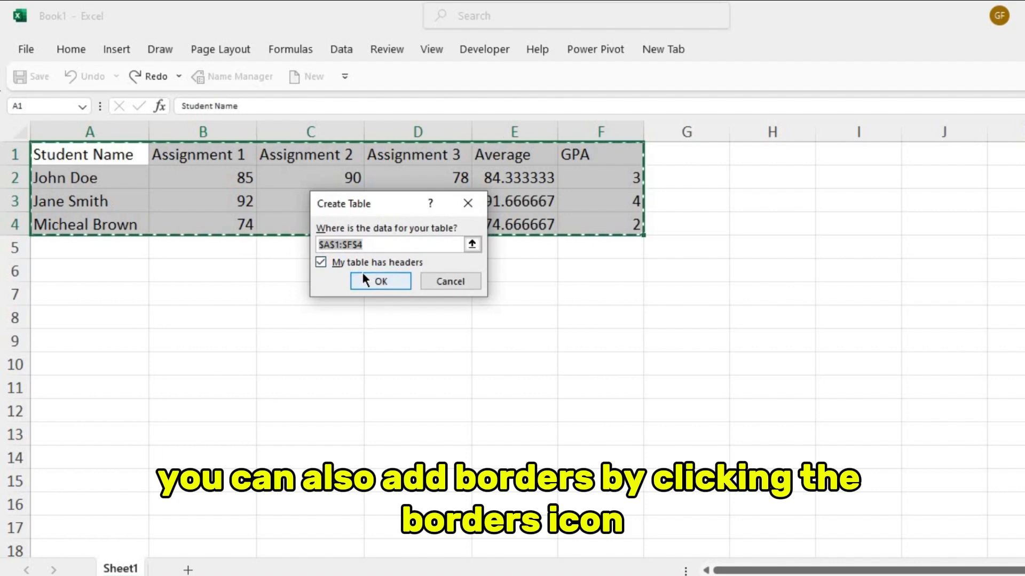
pyautogui.click(364, 280)
pyautogui.click(266, 286)
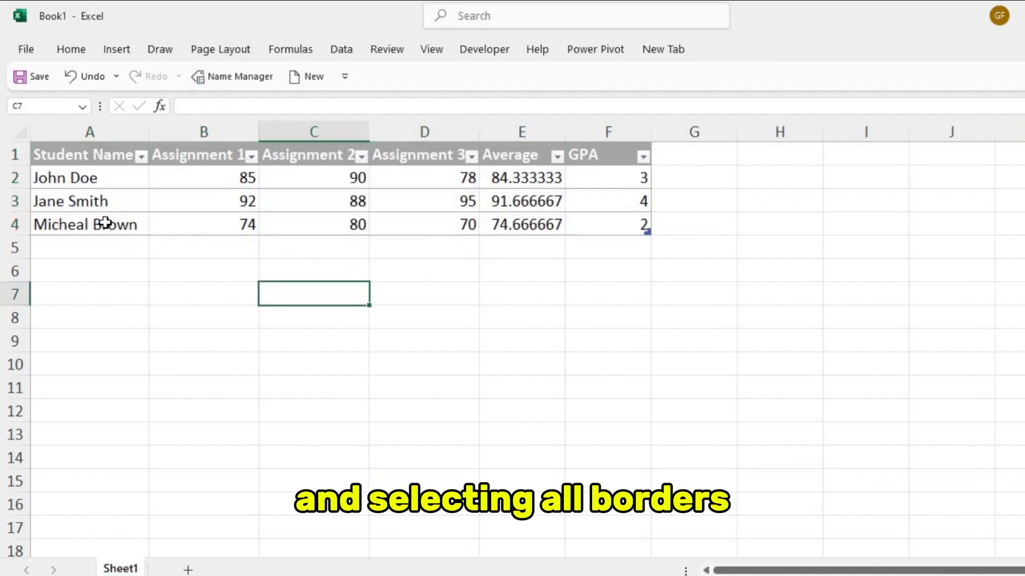
# - Change the gradebook table's style to the gold version with a solid gold header row
pyautogui.click(78, 158)
pyautogui.click(731, 49)
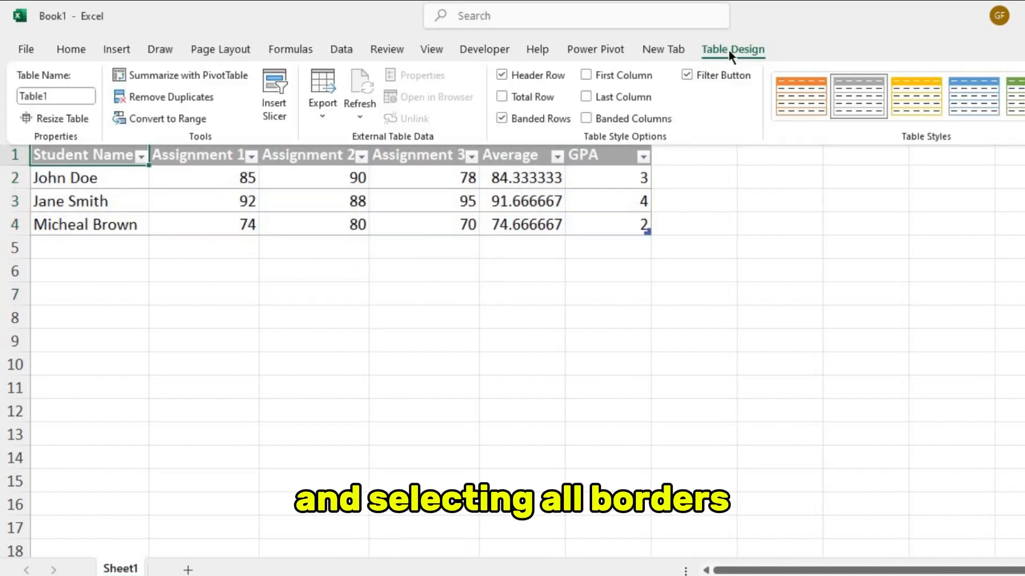
pyautogui.click(907, 88)
pyautogui.click(411, 321)
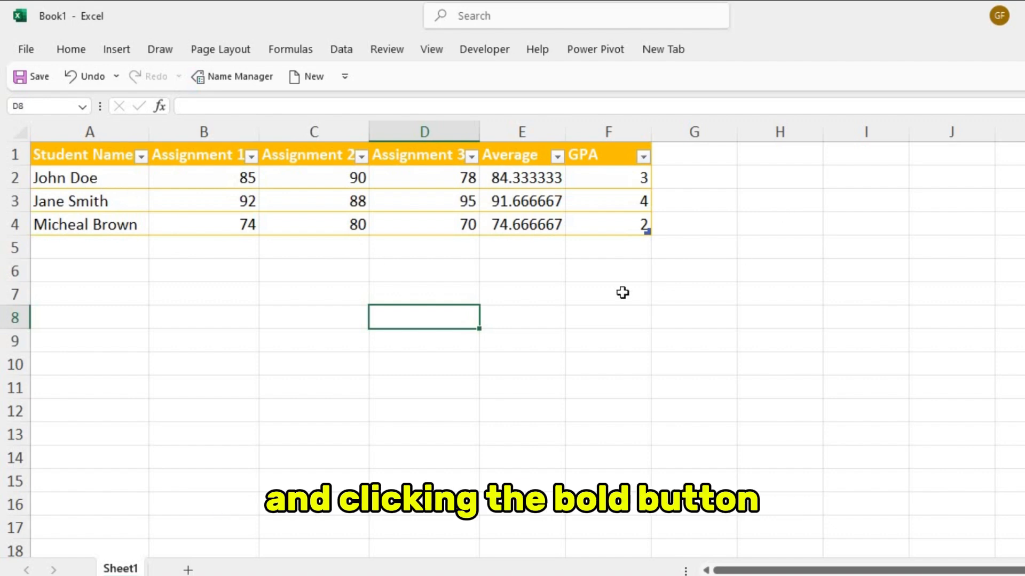
# - Apply All Borders to the whole gradebook table, A1:F4
pyautogui.moveTo(64, 151); pyautogui.dragTo(608, 227)
pyautogui.click(80, 52)
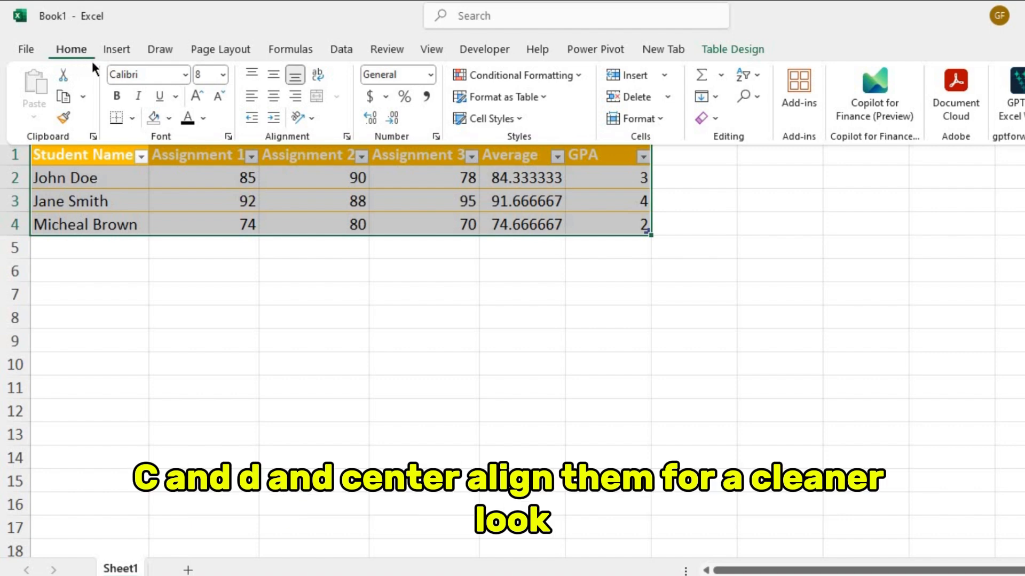
pyautogui.click(133, 121)
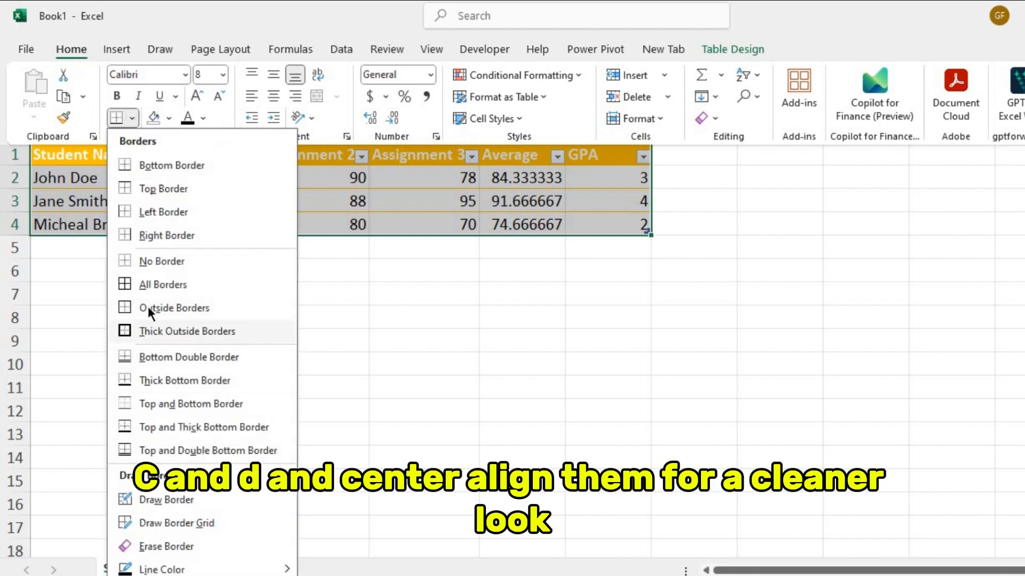
pyautogui.click(155, 285)
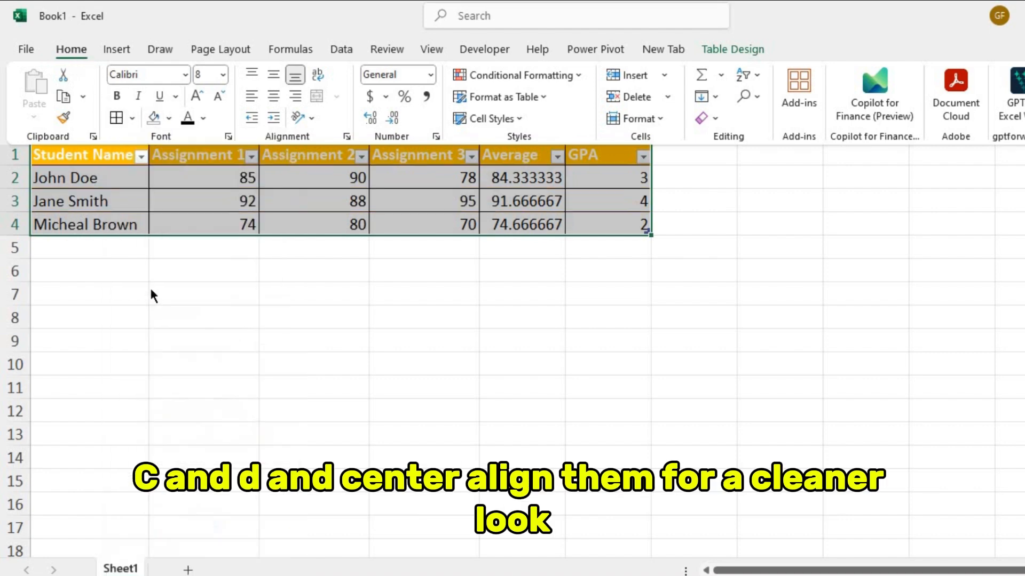
# - Try to apply a thick line style to the table through the Format Cells border settings
pyautogui.click(132, 118)
pyautogui.click(179, 570)
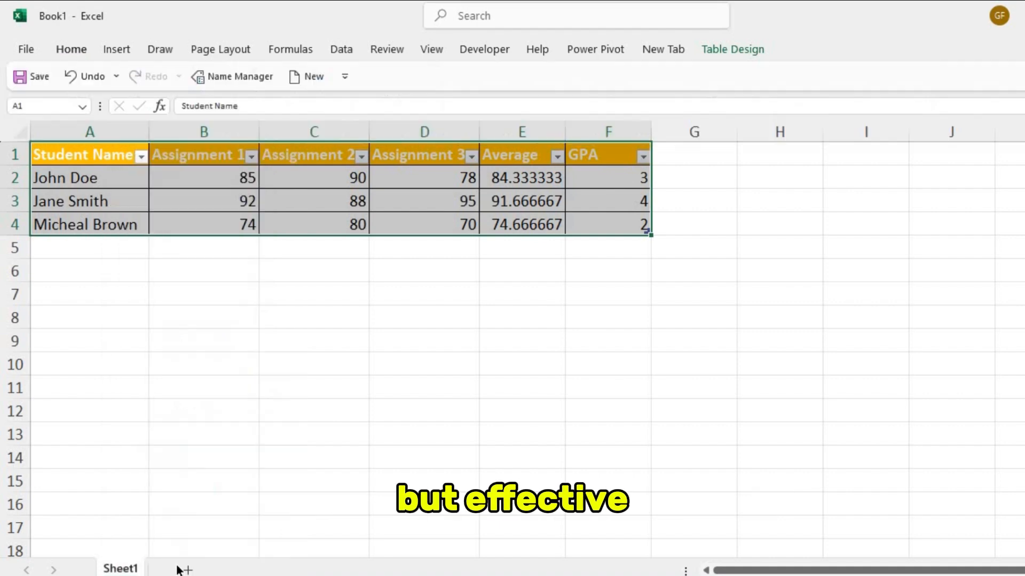
pyautogui.click(274, 176)
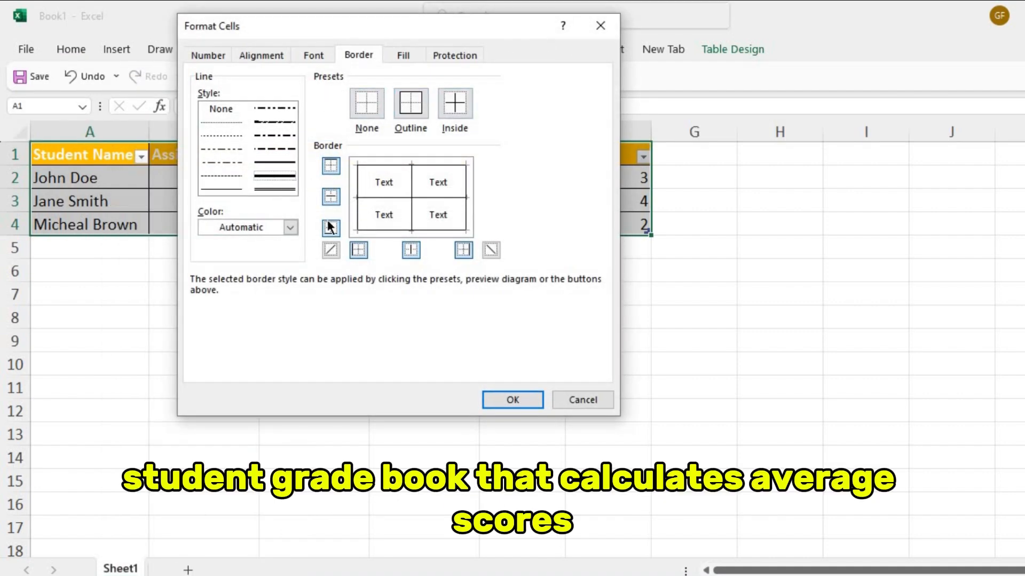
pyautogui.click(512, 400)
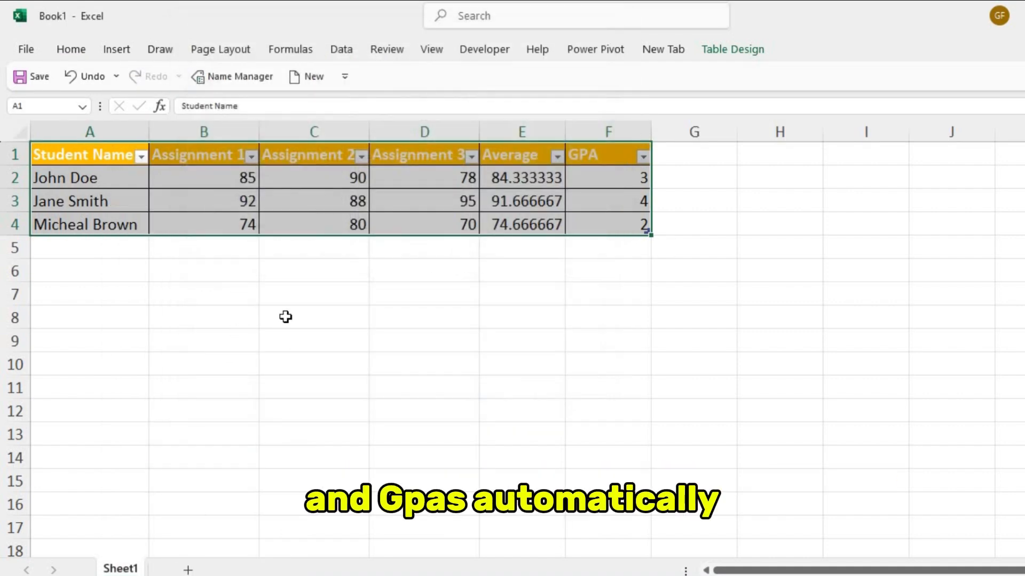
# - Deselect the table and inspect the GPA formulas in cells F3 and F4
pyautogui.click(283, 316)
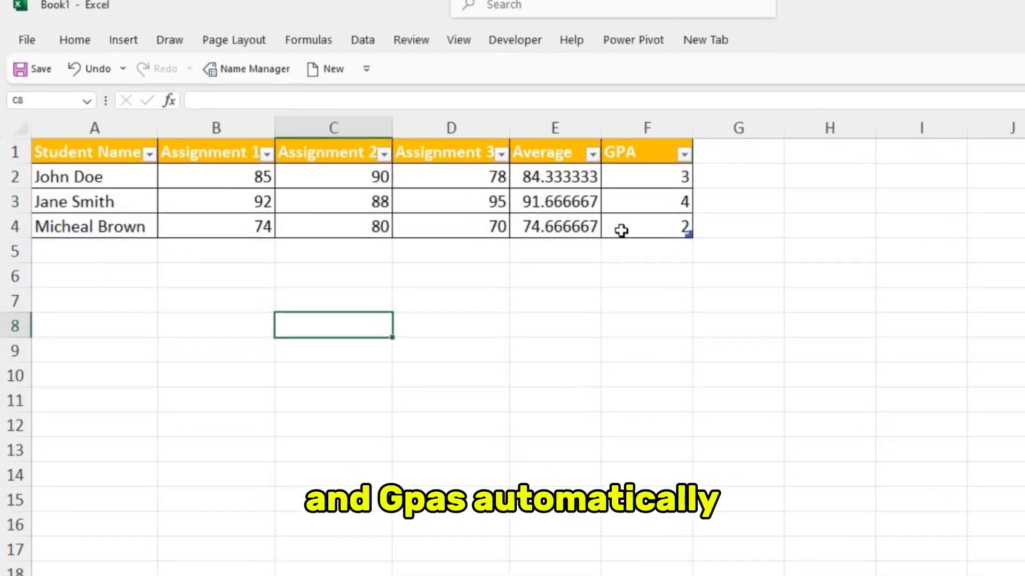
pyautogui.click(643, 198)
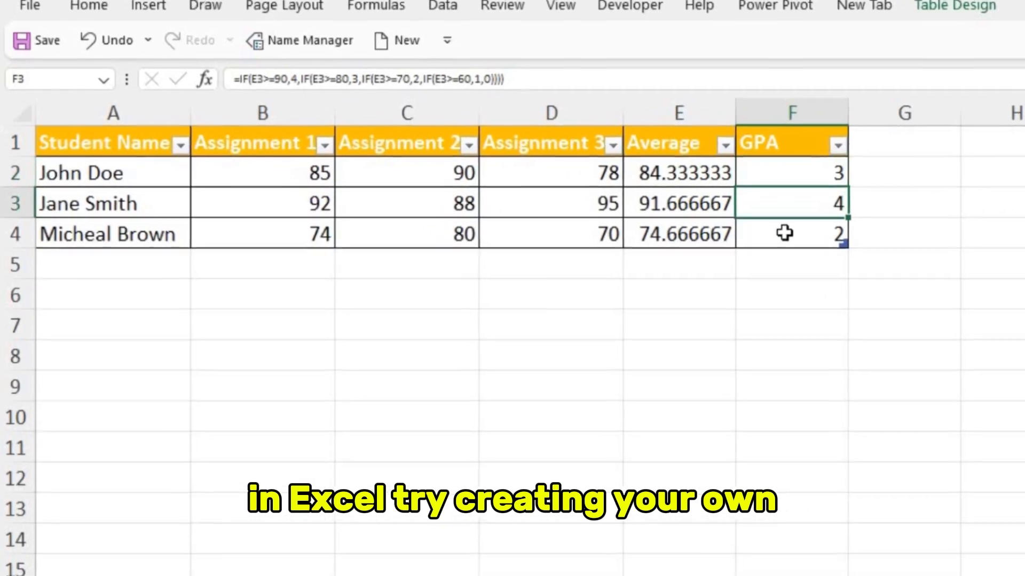
pyautogui.click(639, 226)
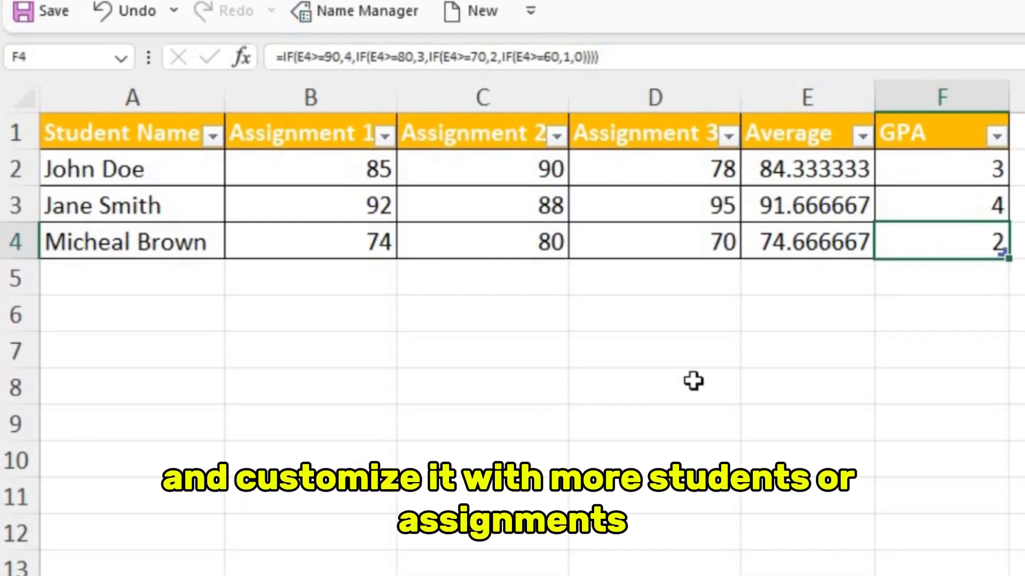